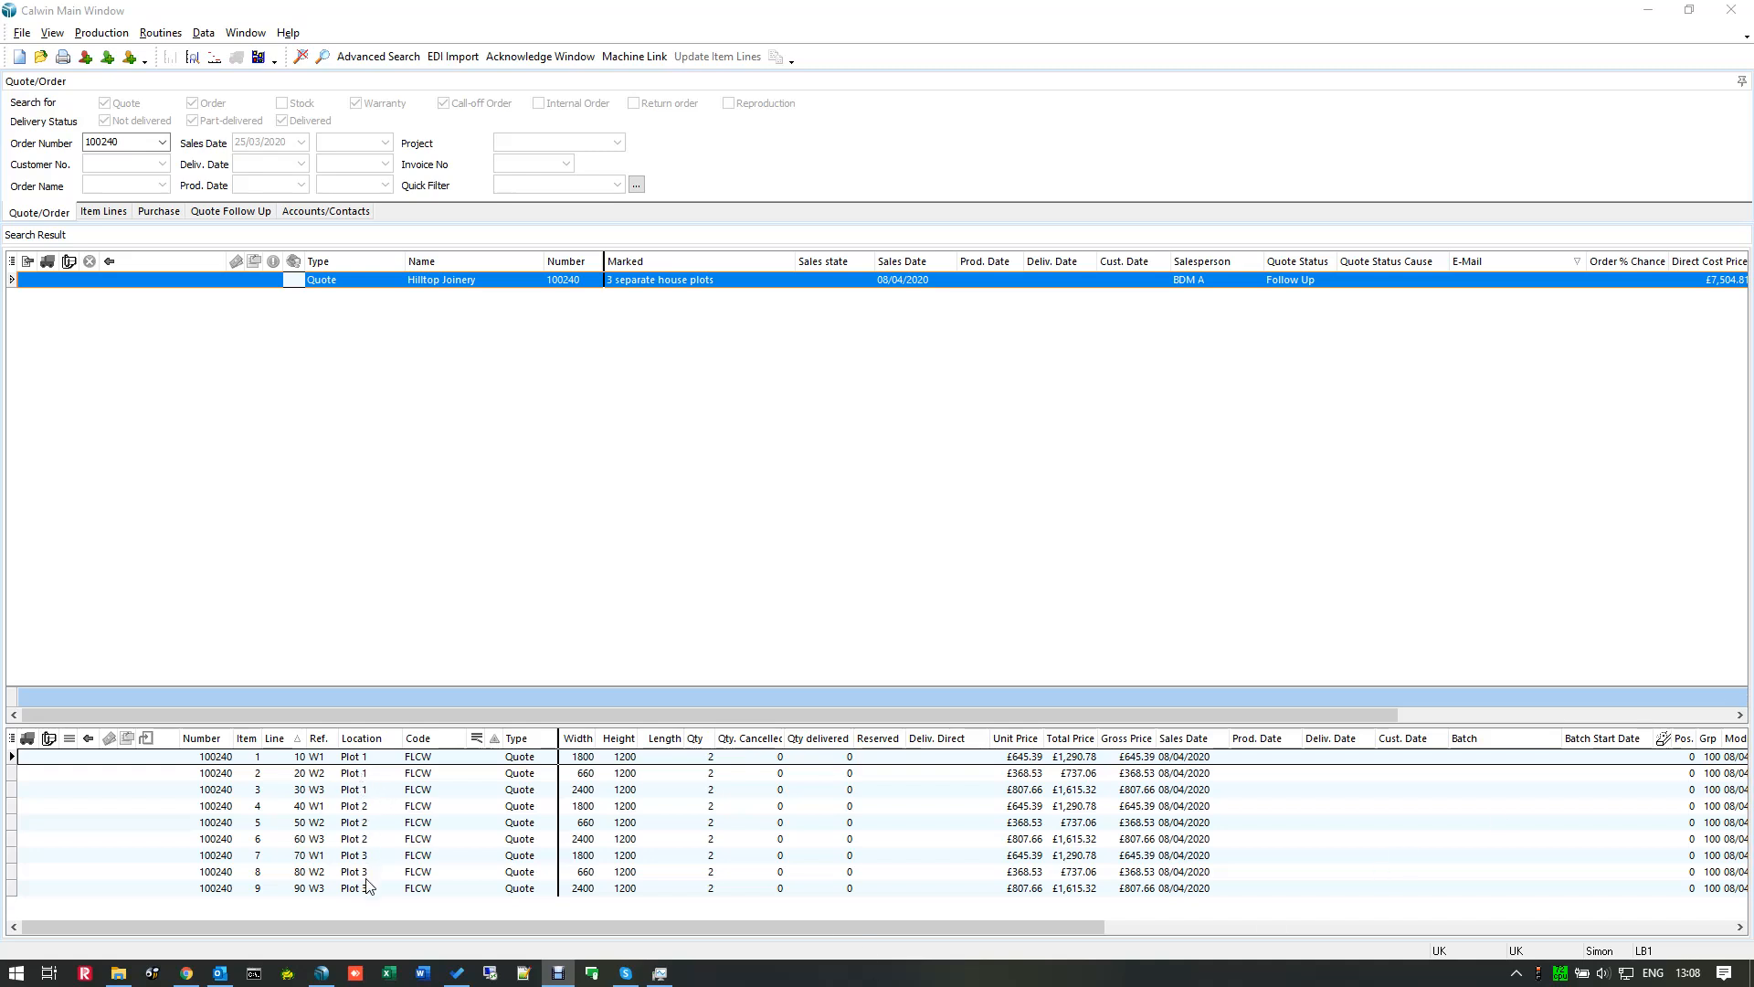
- Open the quote marked "3 separate house plots" and convert it to a call-off order
{"action": "left_click", "coordinate": [294, 283]}
{"action": "double_click", "coordinate": [295, 286]}
{"action": "left_click", "coordinate": [242, 64]}
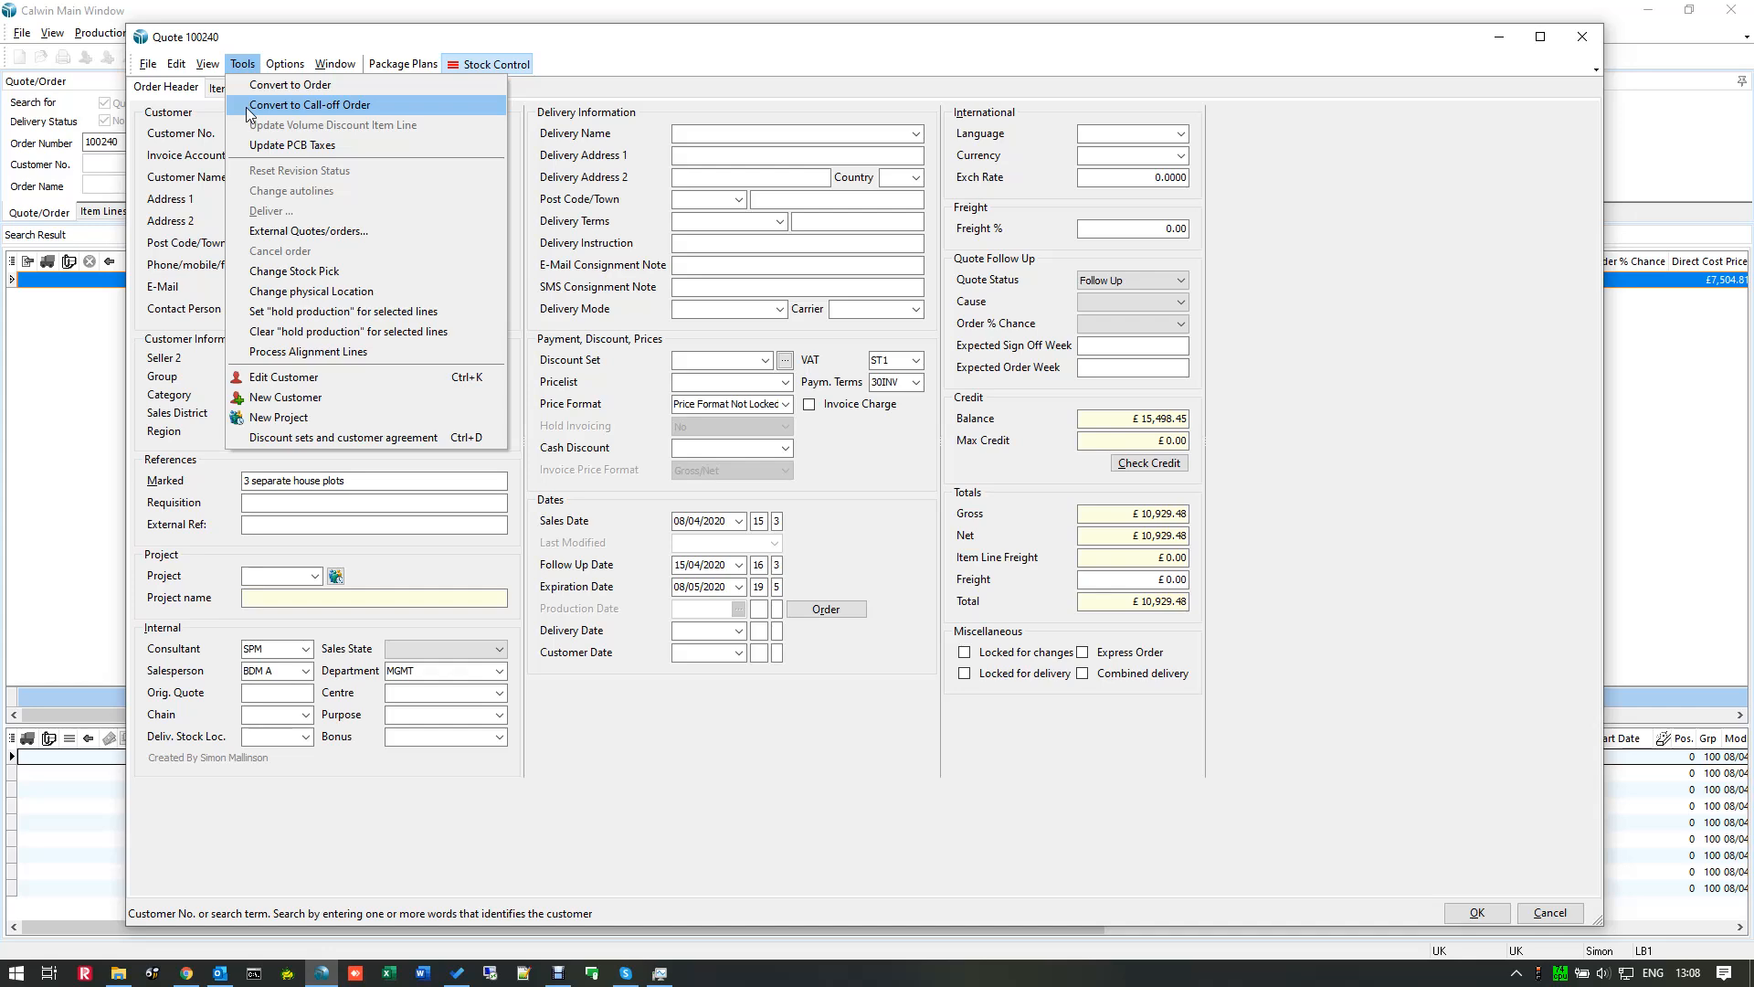
{"action": "left_click", "coordinate": [246, 107]}
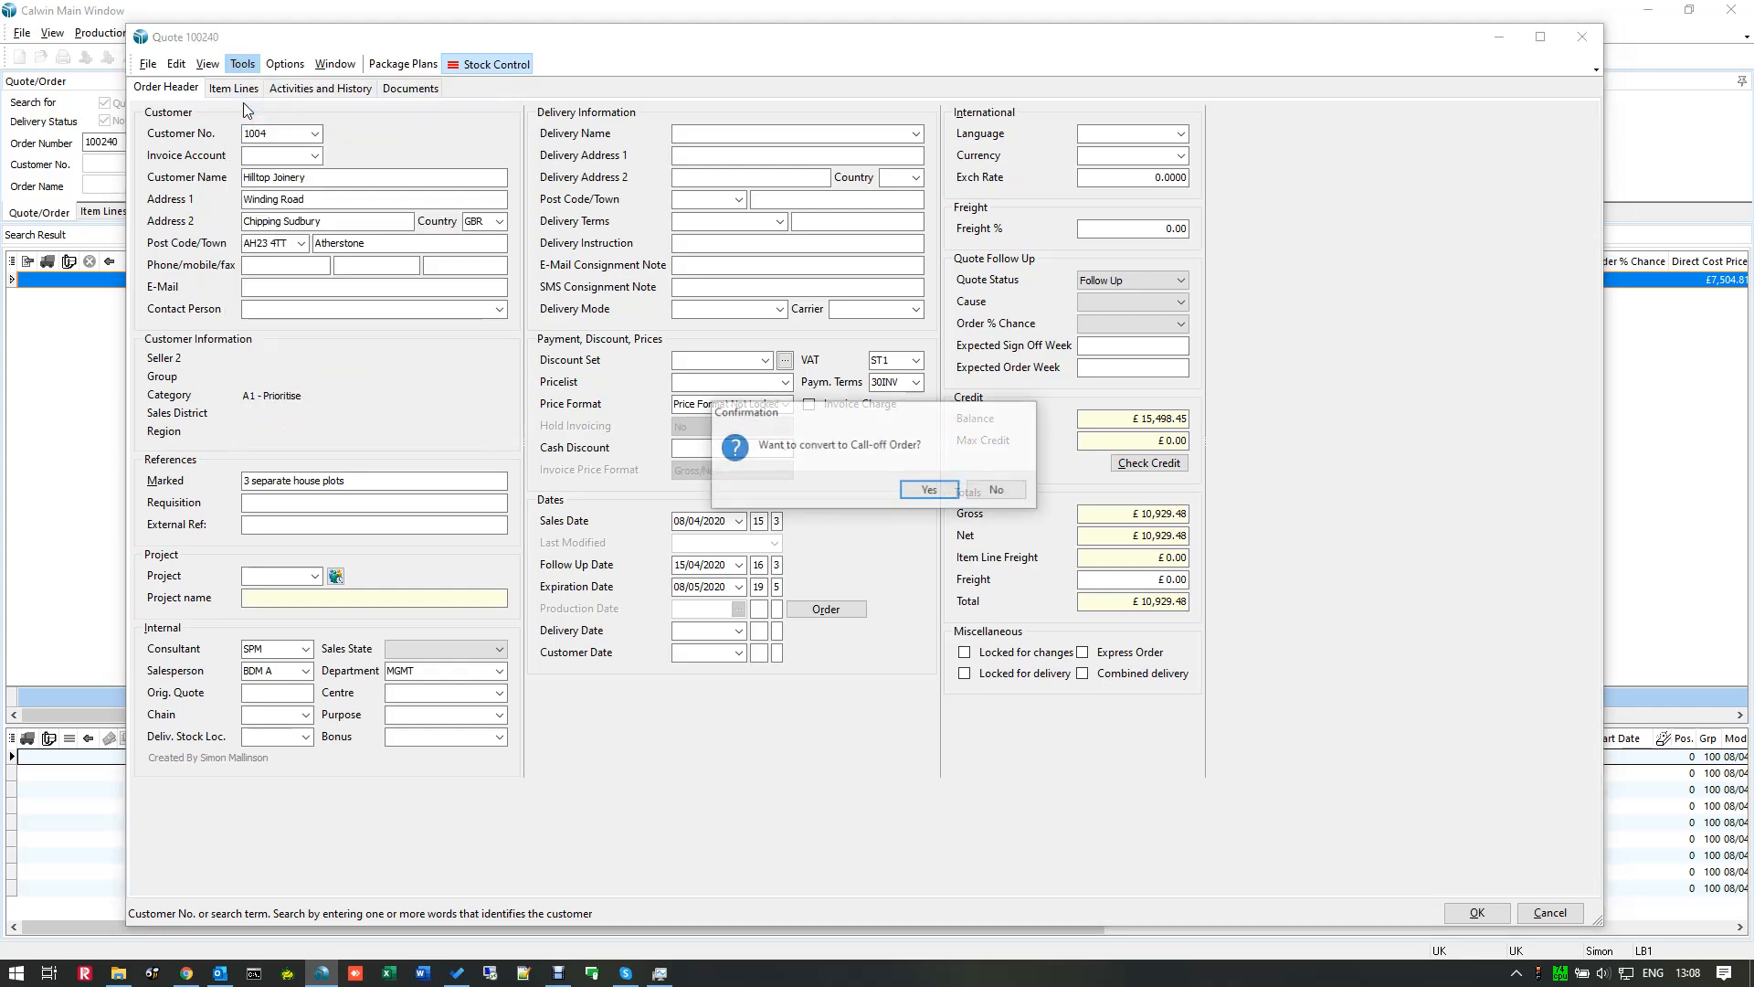
{"action": "left_click", "coordinate": [912, 496]}
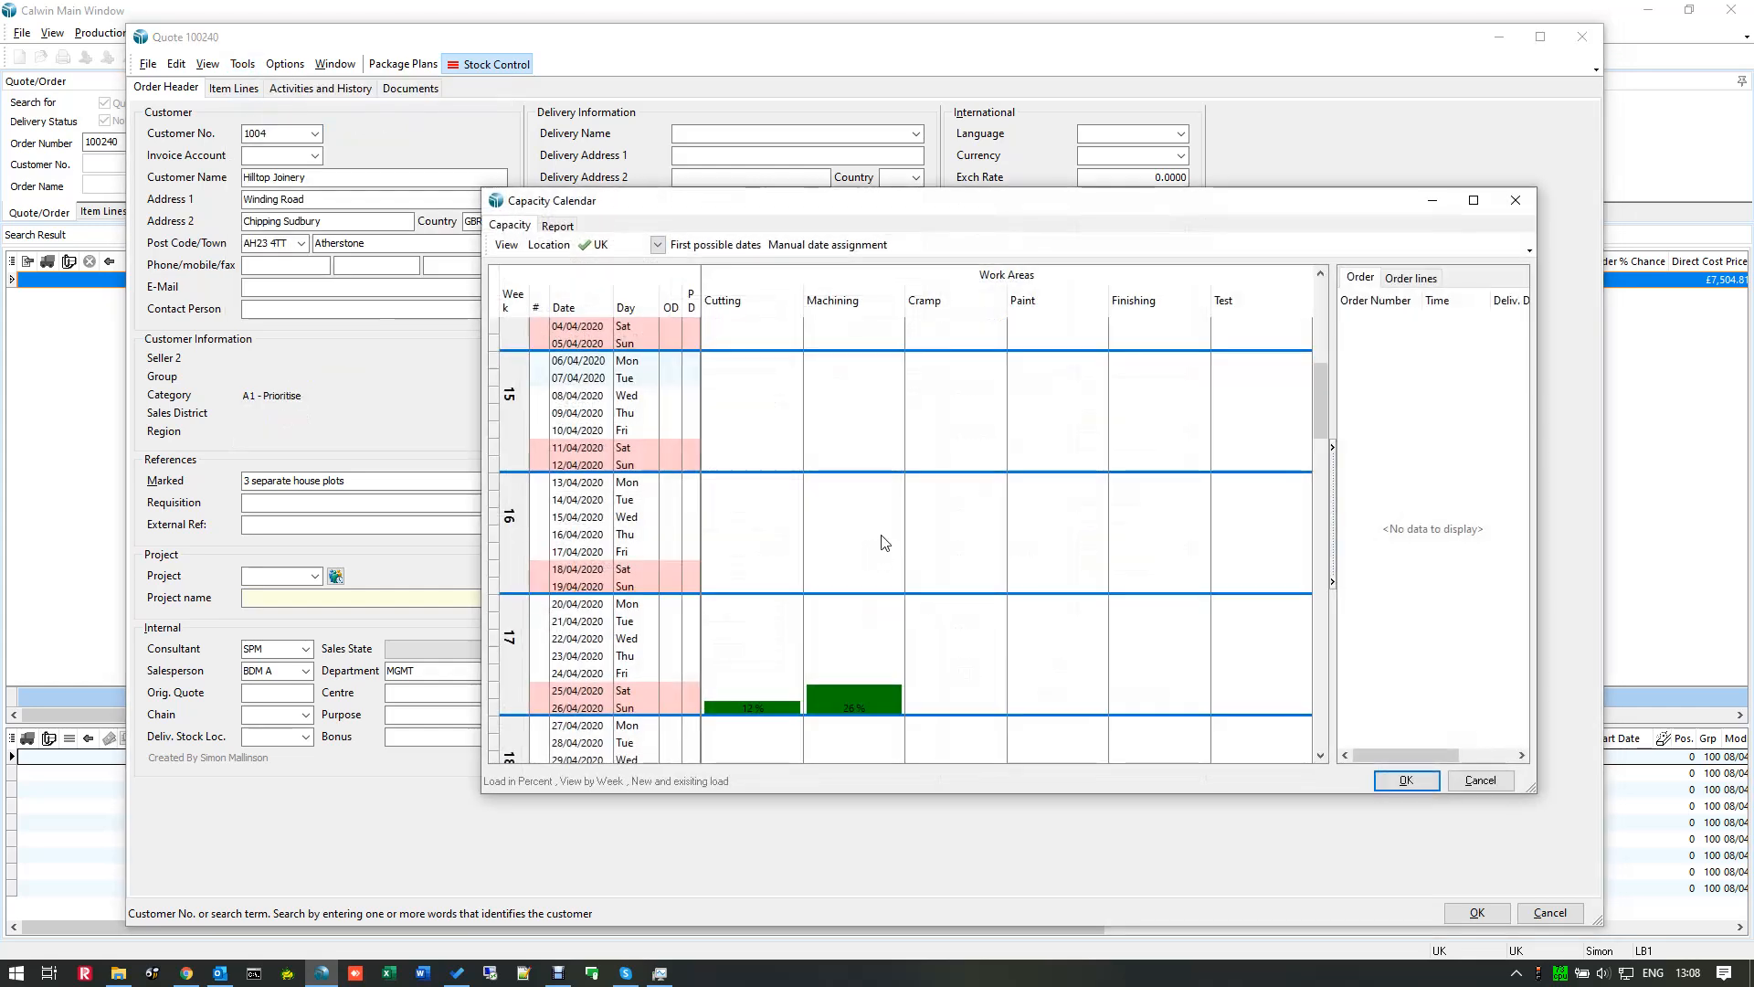
- Schedule the call-off order's production for 12/06/2020 in the capacity calendar and save the order
{"action": "scroll", "coordinate": [708, 613], "scroll_direction": "down", "scroll_amount": 10}
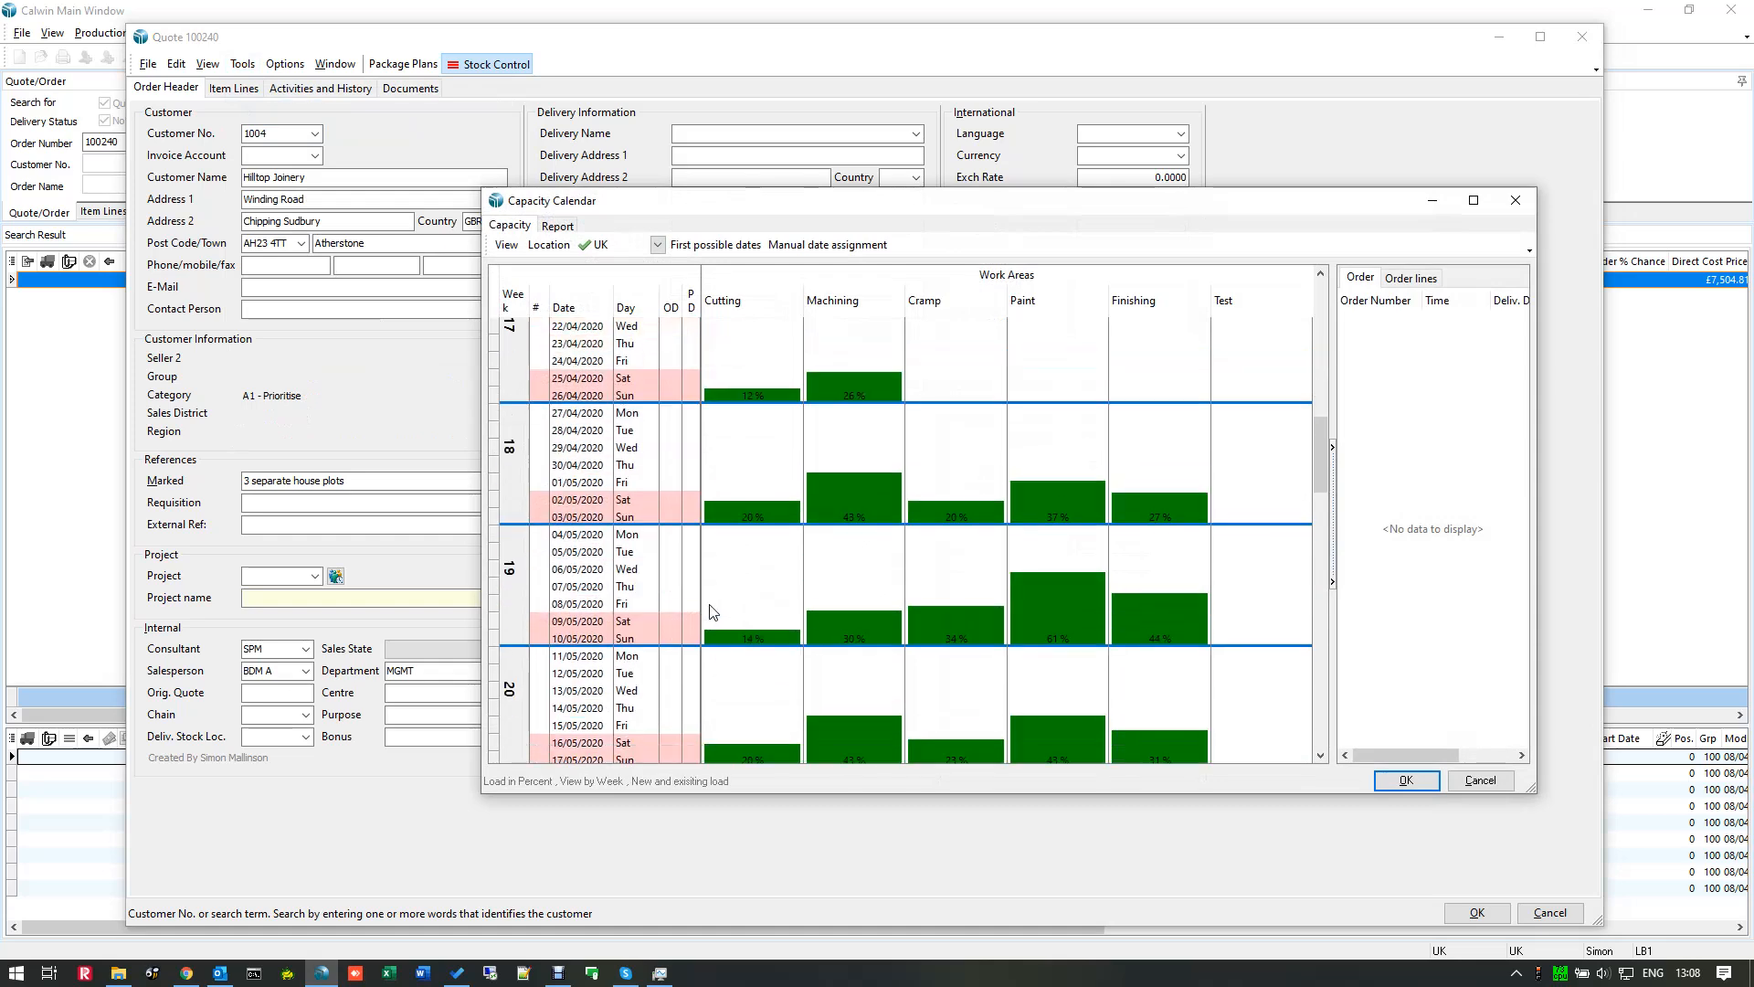
{"action": "scroll", "coordinate": [713, 612], "scroll_direction": "down", "scroll_amount": 5}
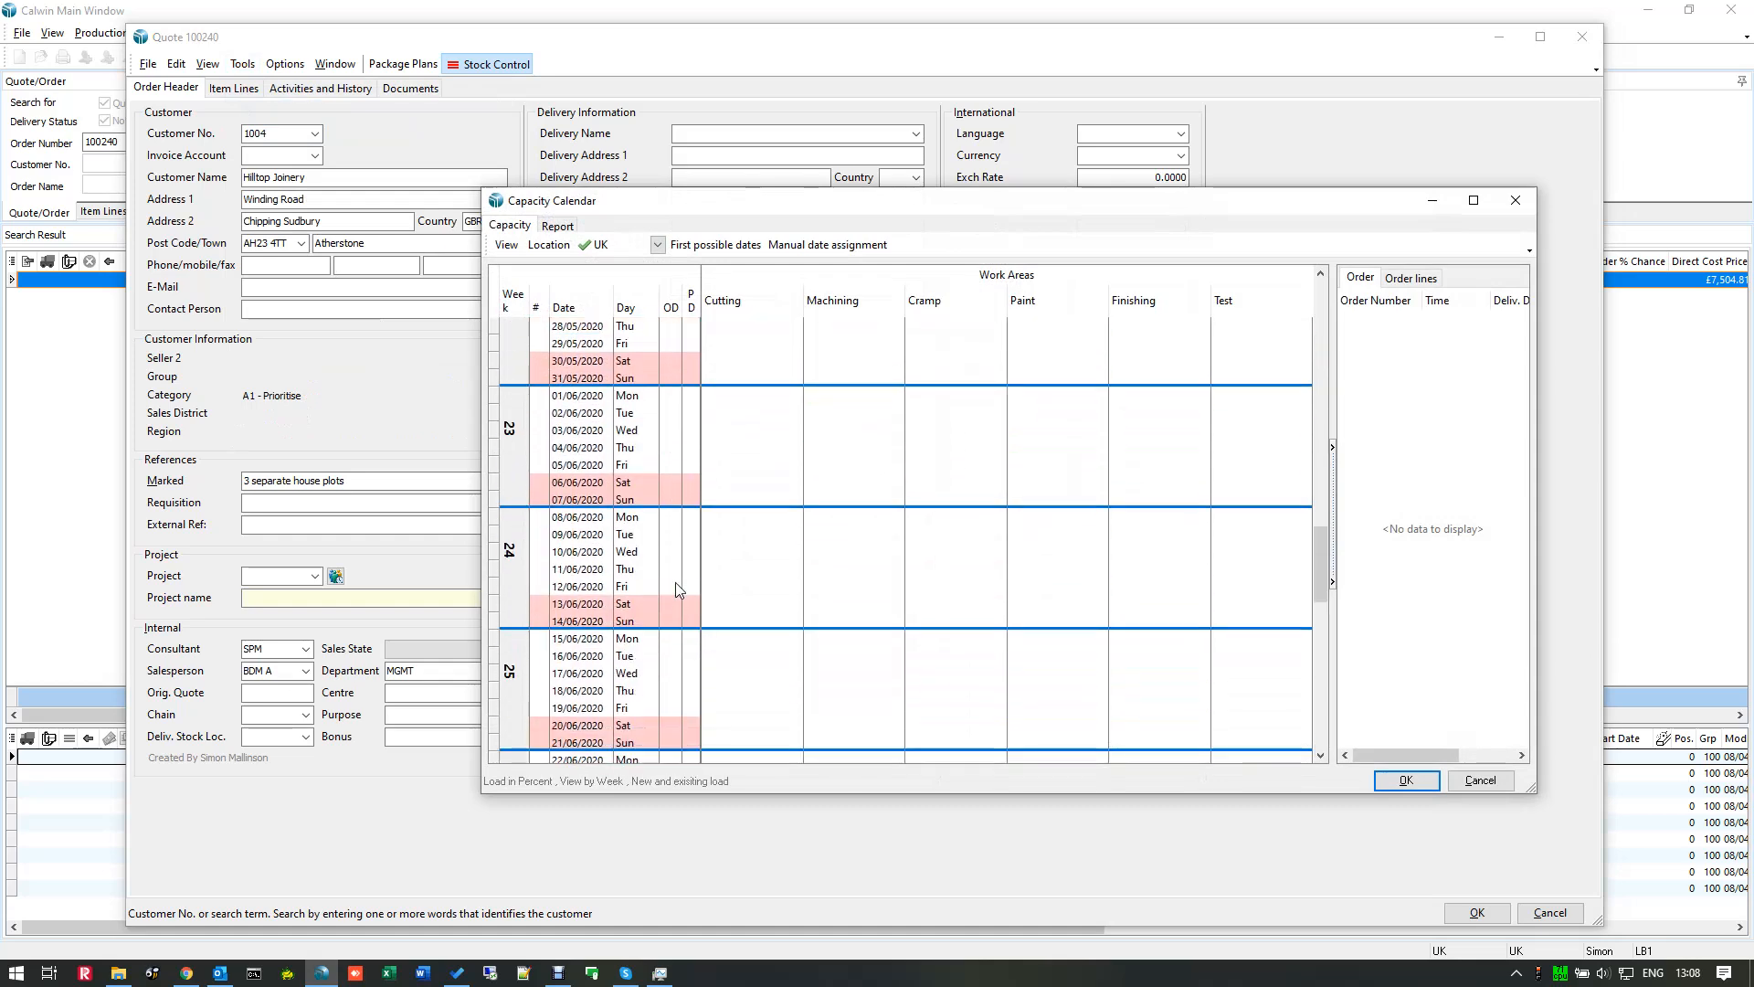
{"action": "left_click", "coordinate": [676, 585]}
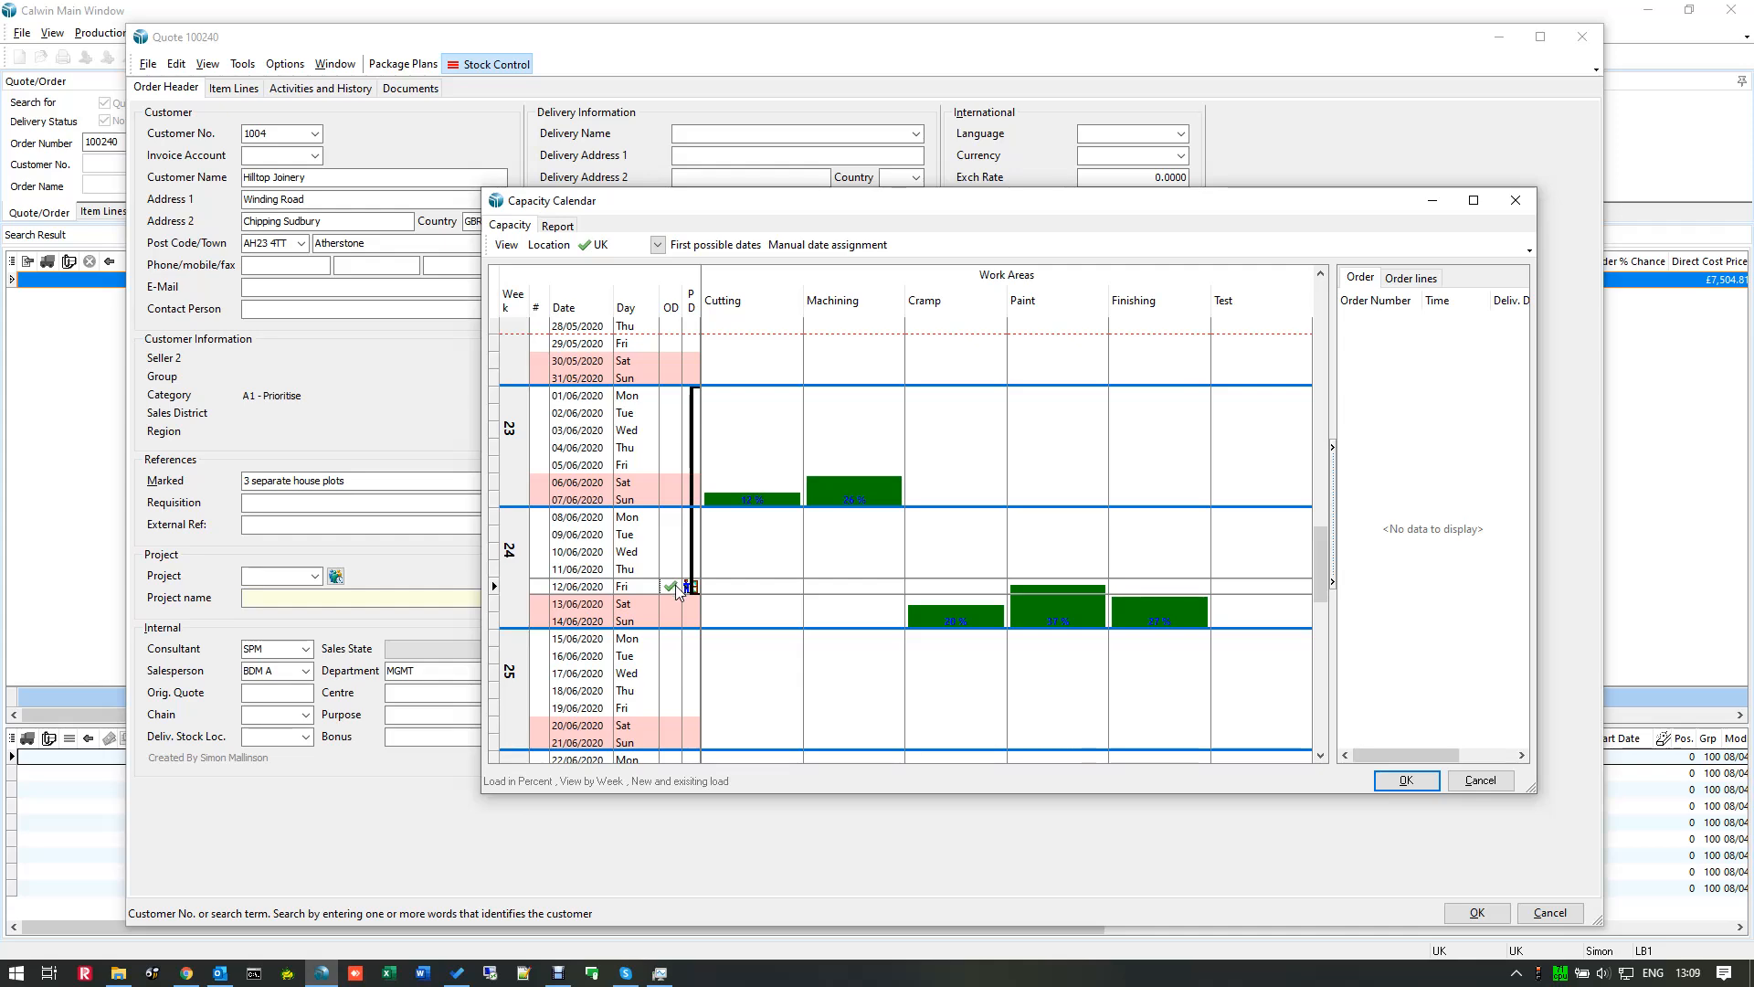
{"action": "left_click", "coordinate": [1407, 781]}
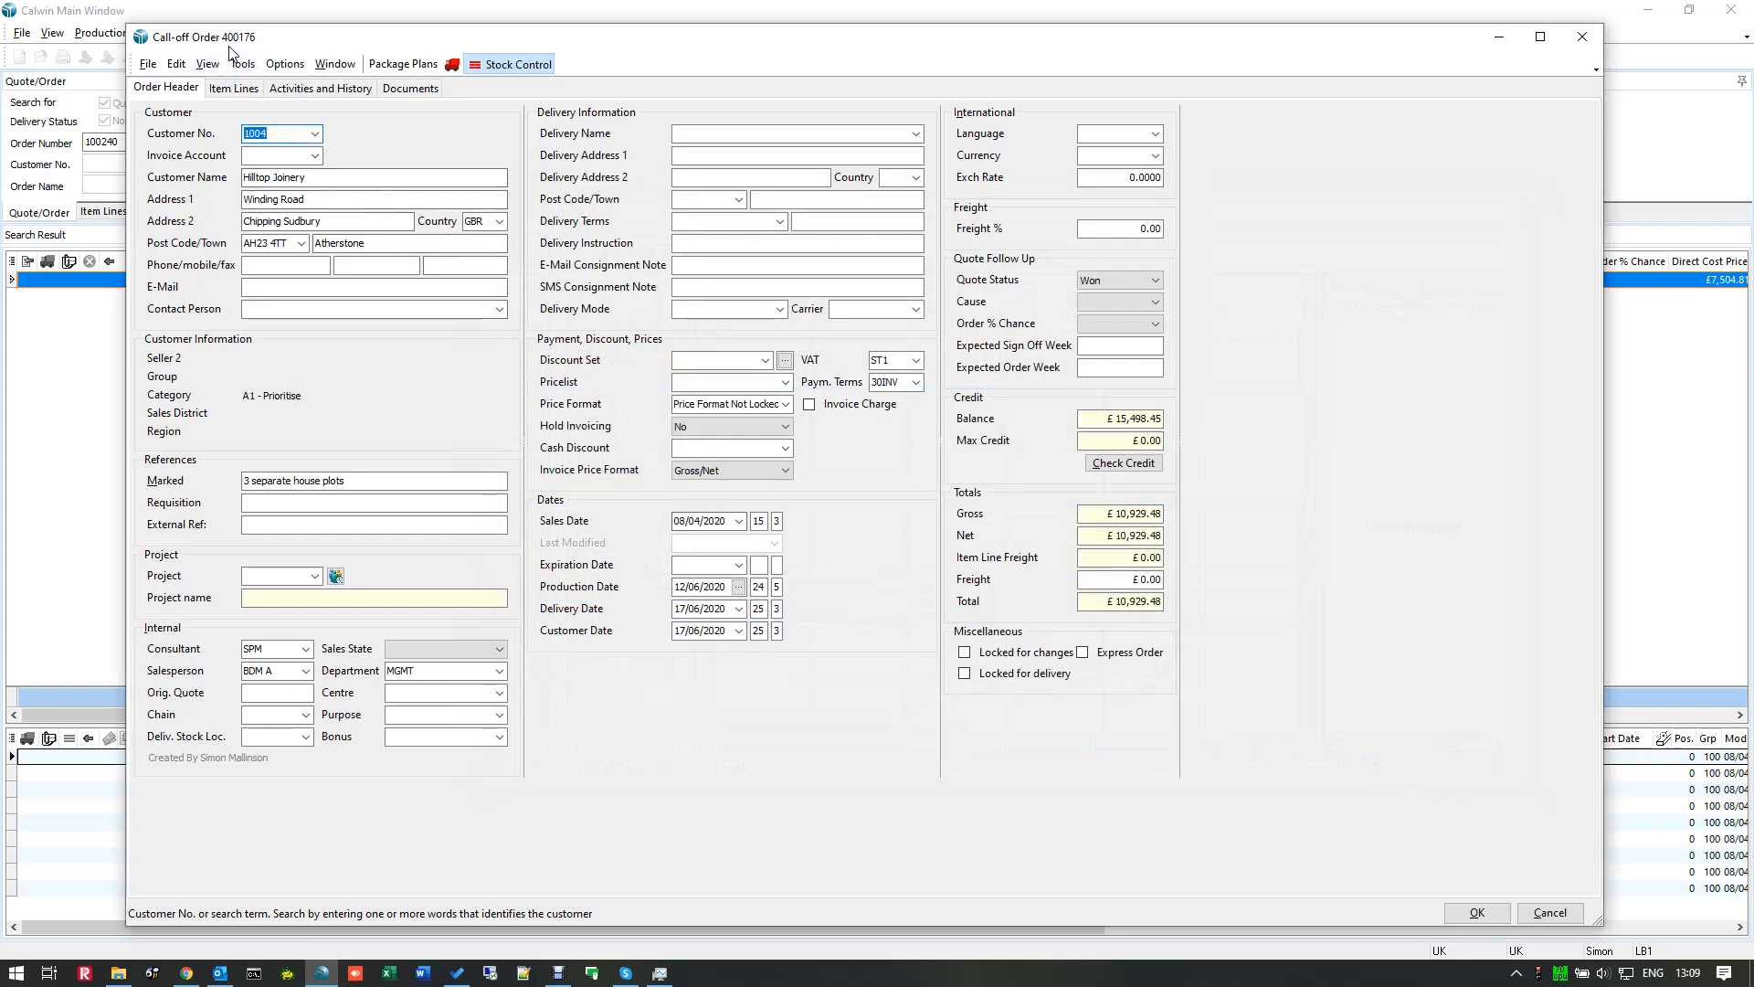
{"action": "left_click", "coordinate": [1478, 913]}
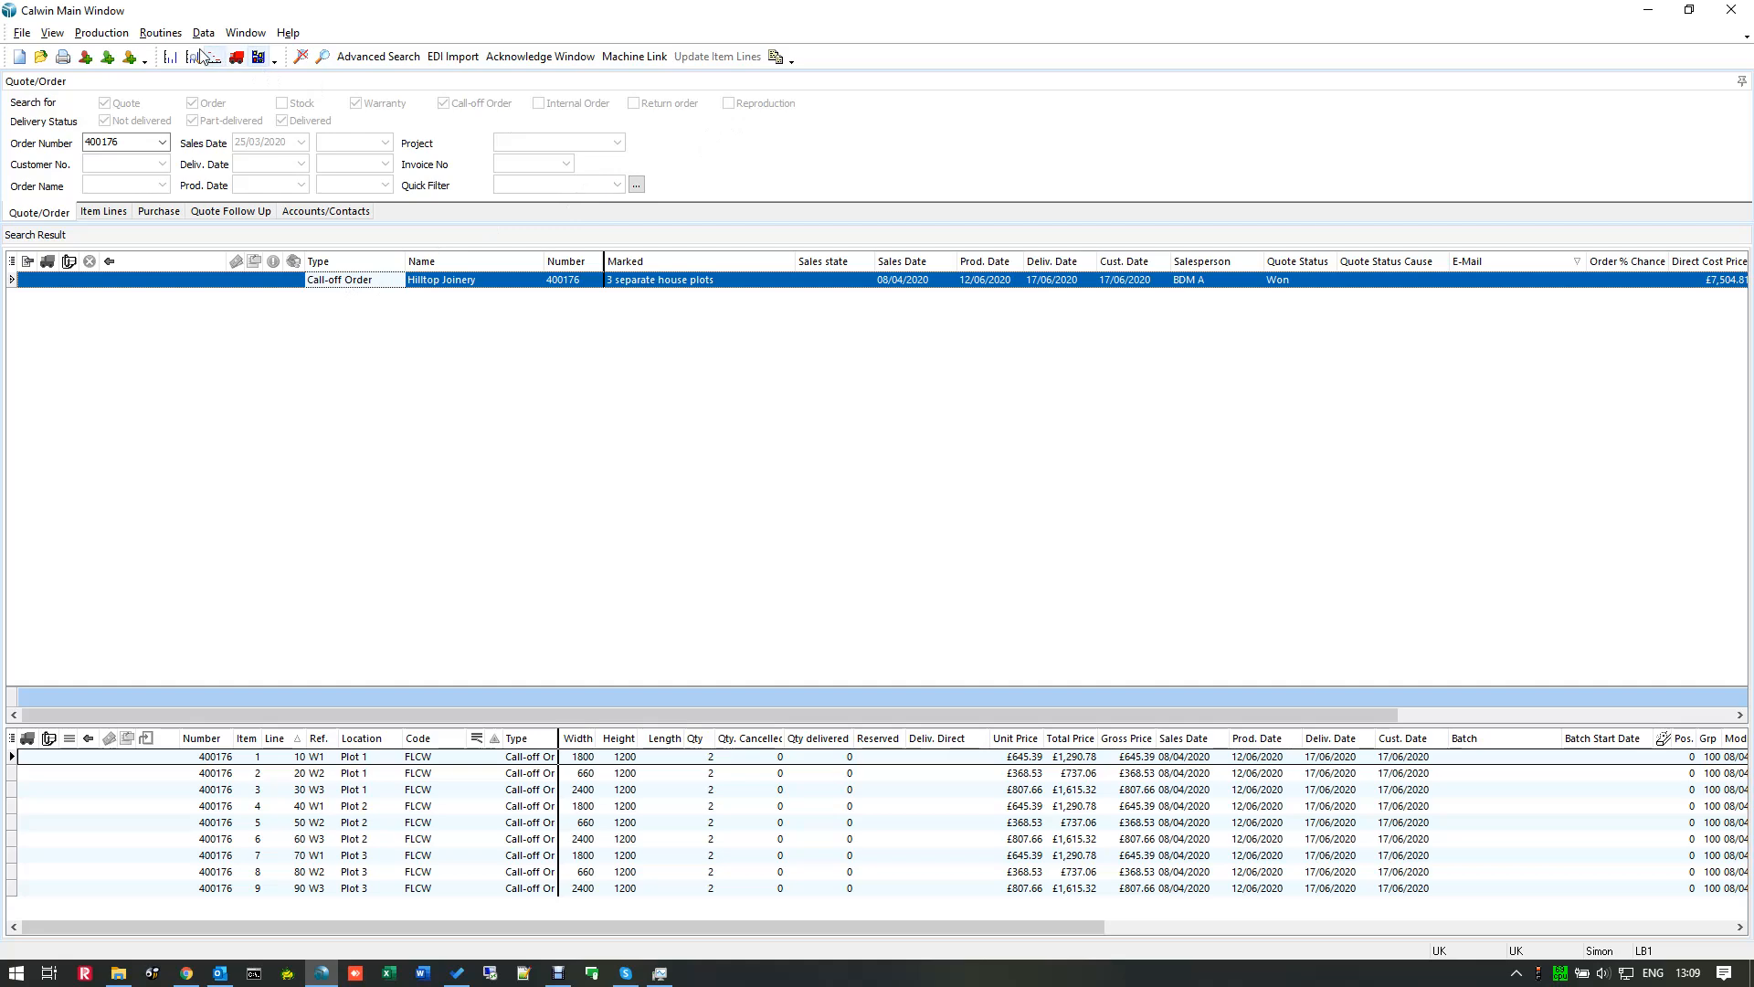
- Create an order from the call-off order, setting the call-off quantity to 2 for Plot 1 windows W1, W2 and W3
{"action": "left_click", "coordinate": [162, 33]}
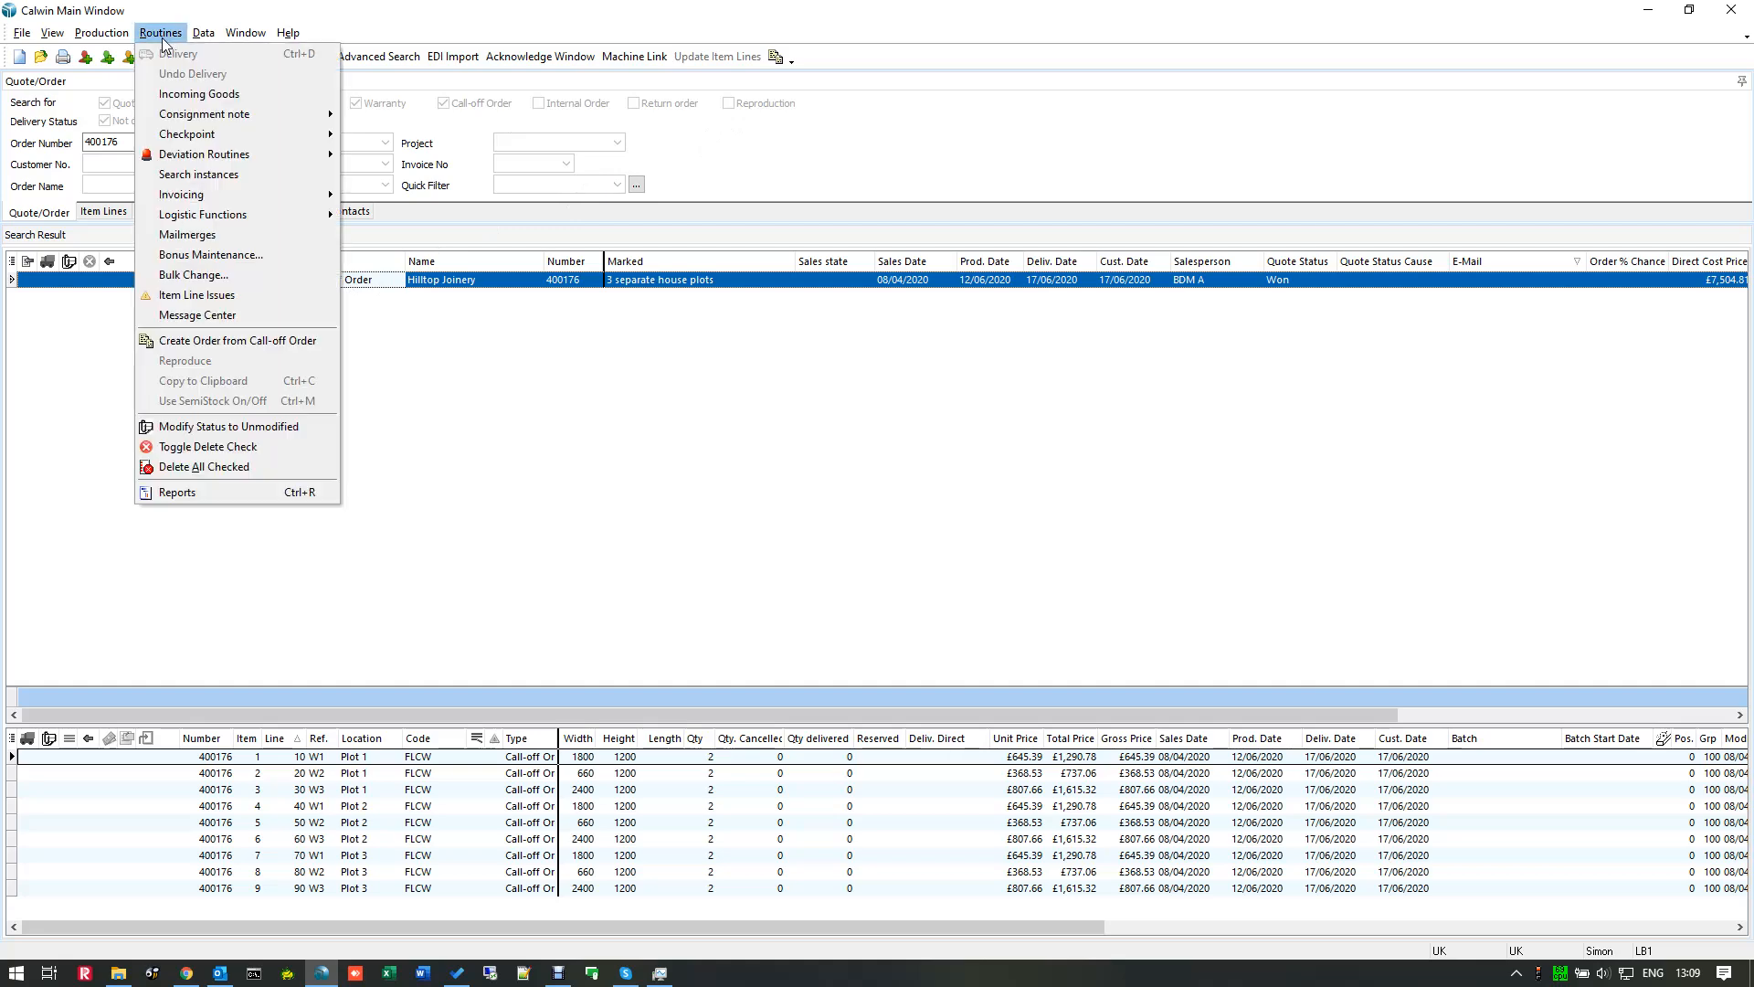
{"action": "left_click", "coordinate": [209, 342]}
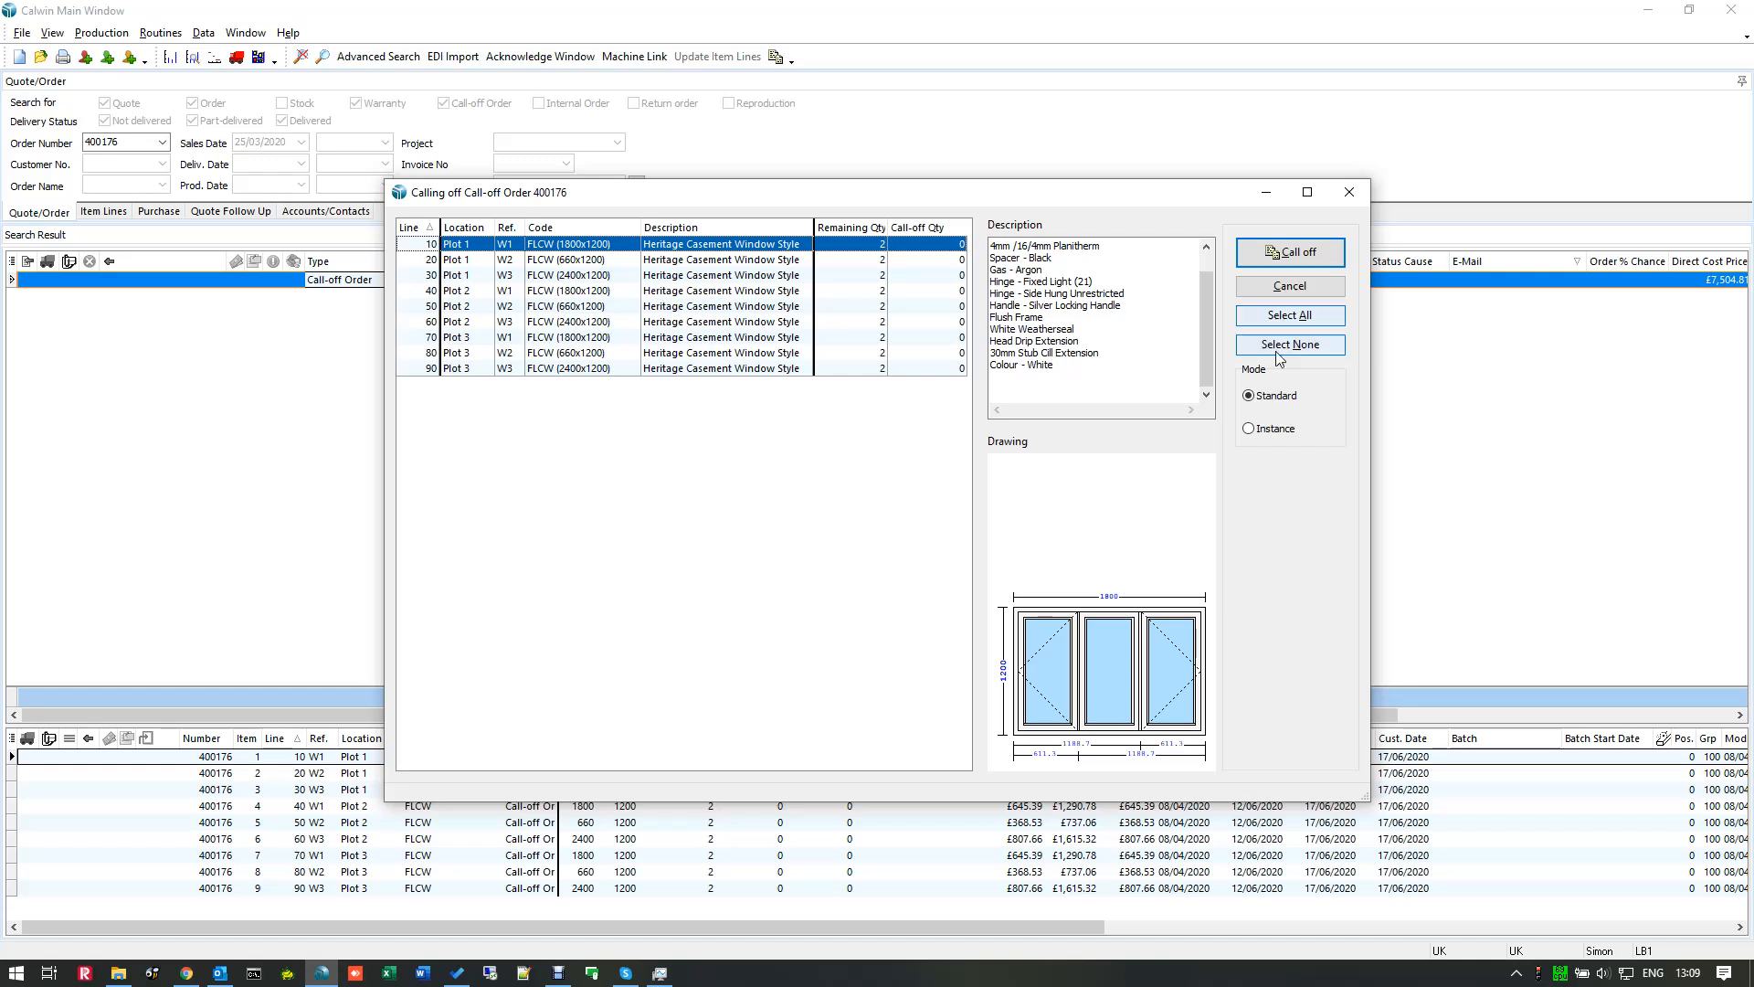
{"action": "left_click", "coordinate": [935, 247]}
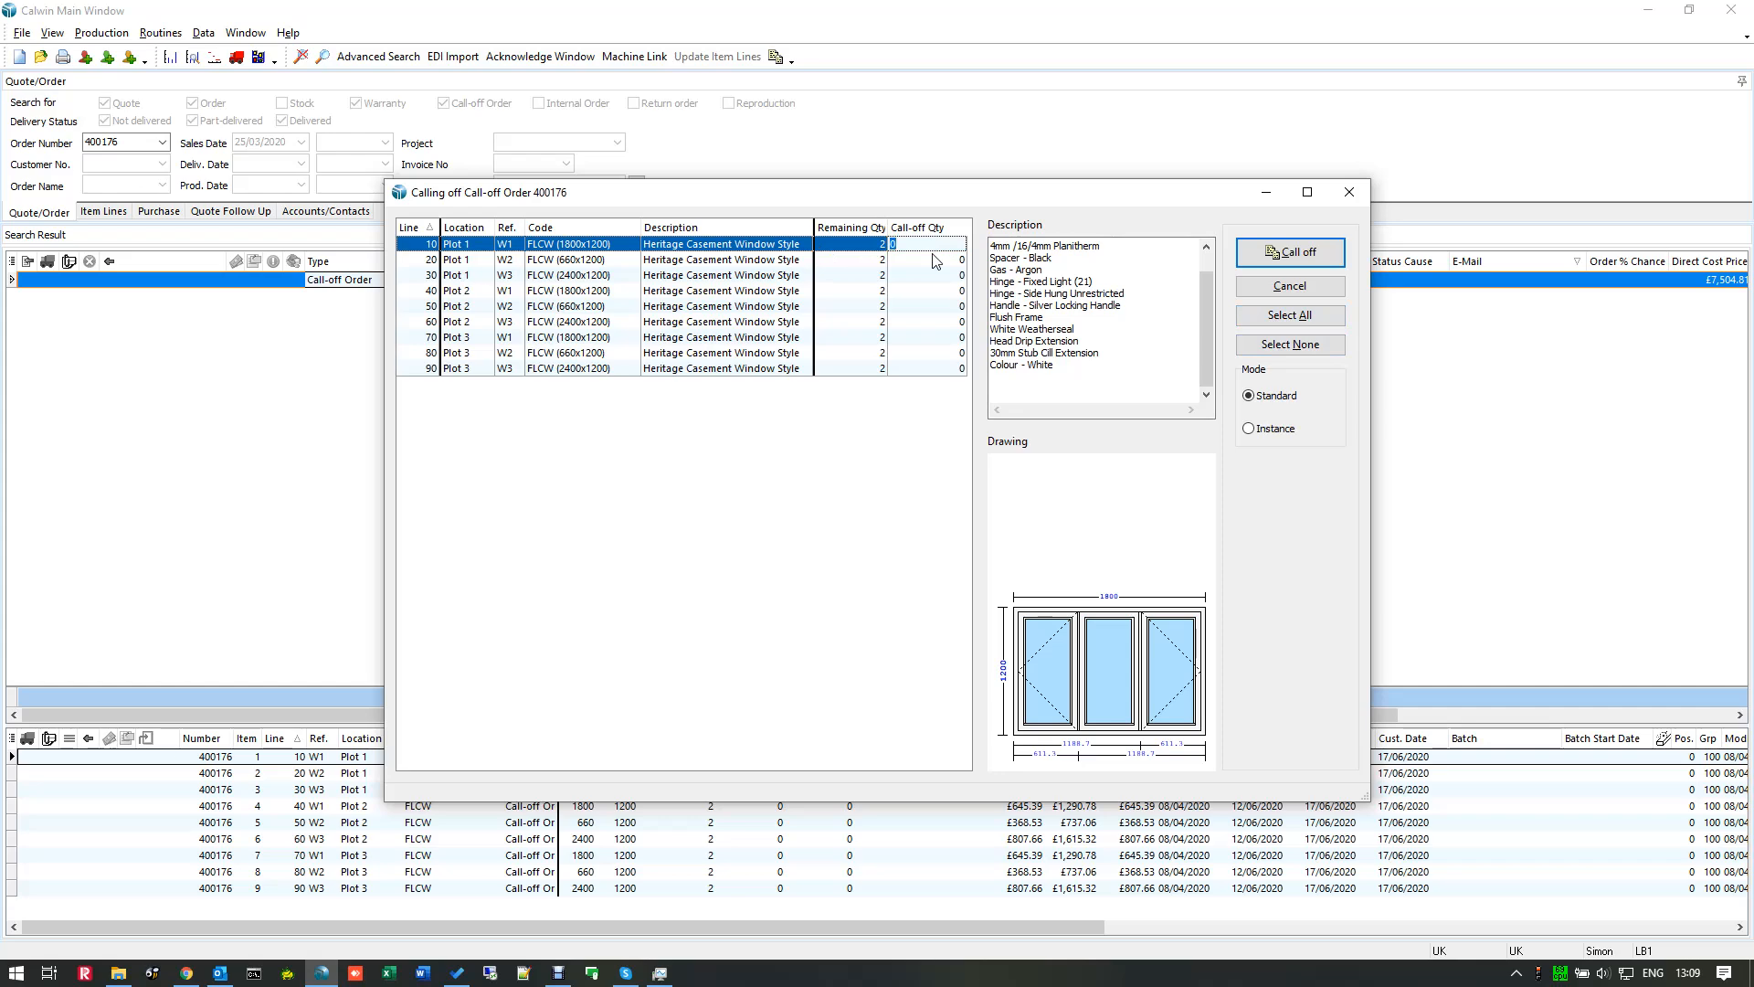
{"action": "type", "text": "2"}
{"action": "key", "text": "Down"}
{"action": "type", "text": "2"}
{"action": "key", "text": "Down"}
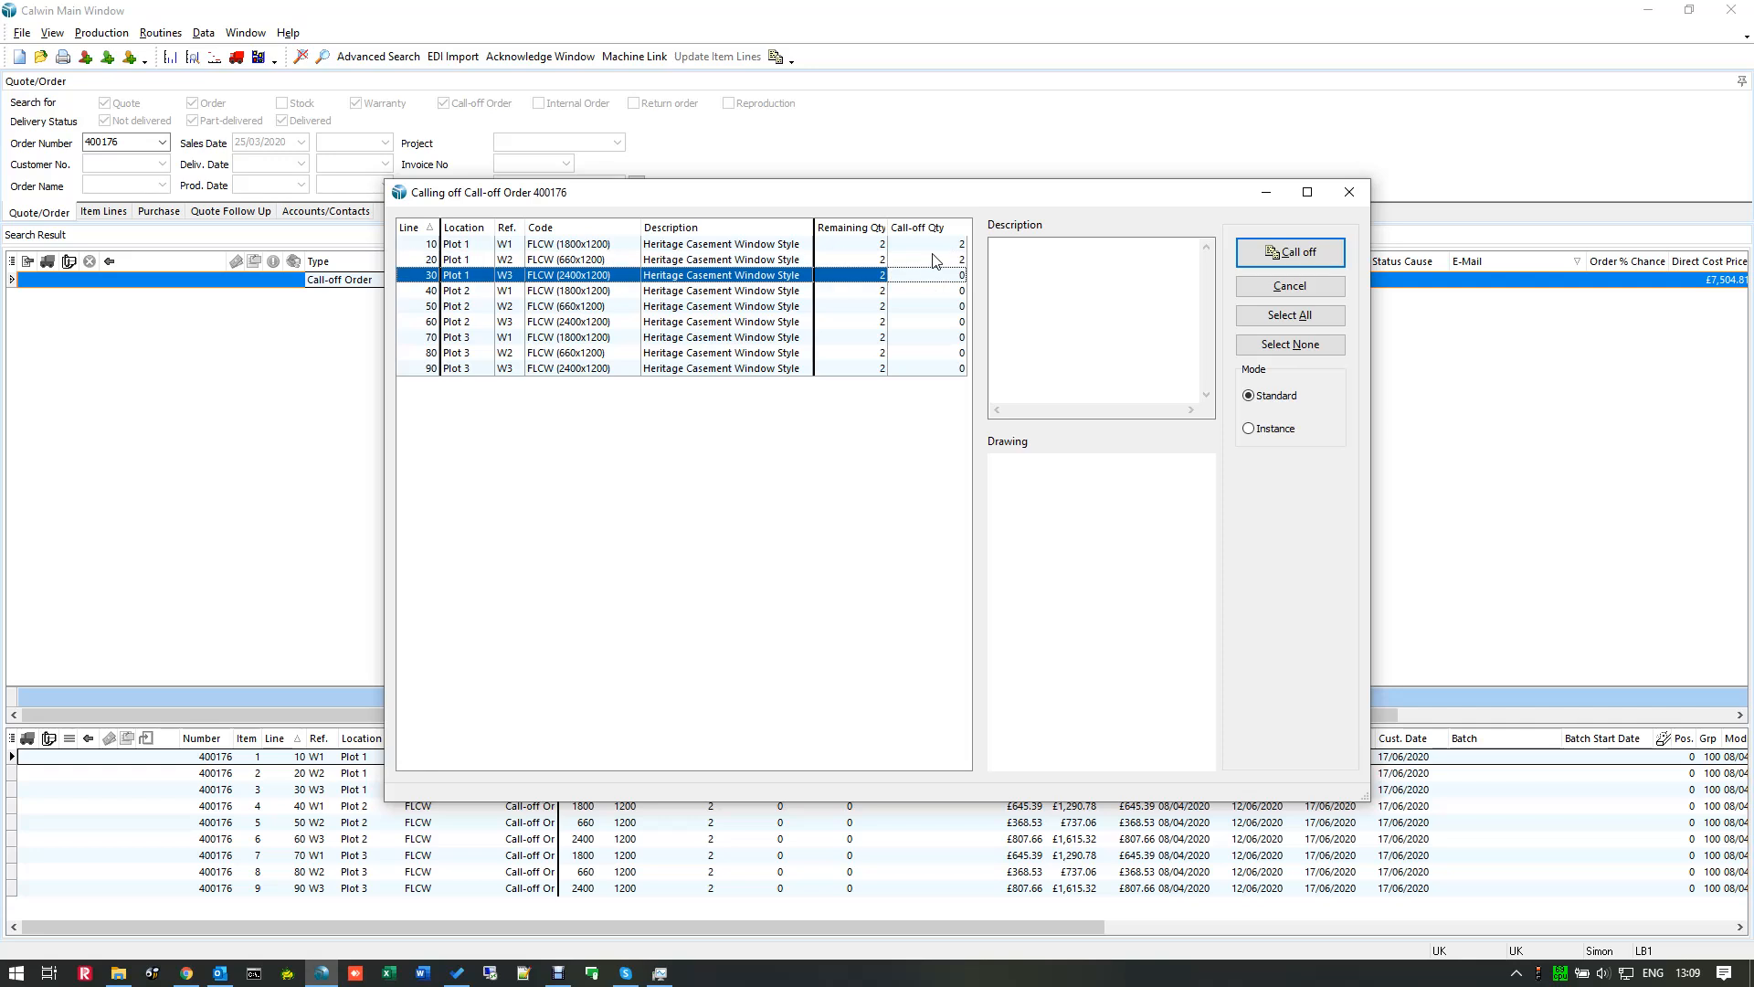
{"action": "key", "text": "Down"}
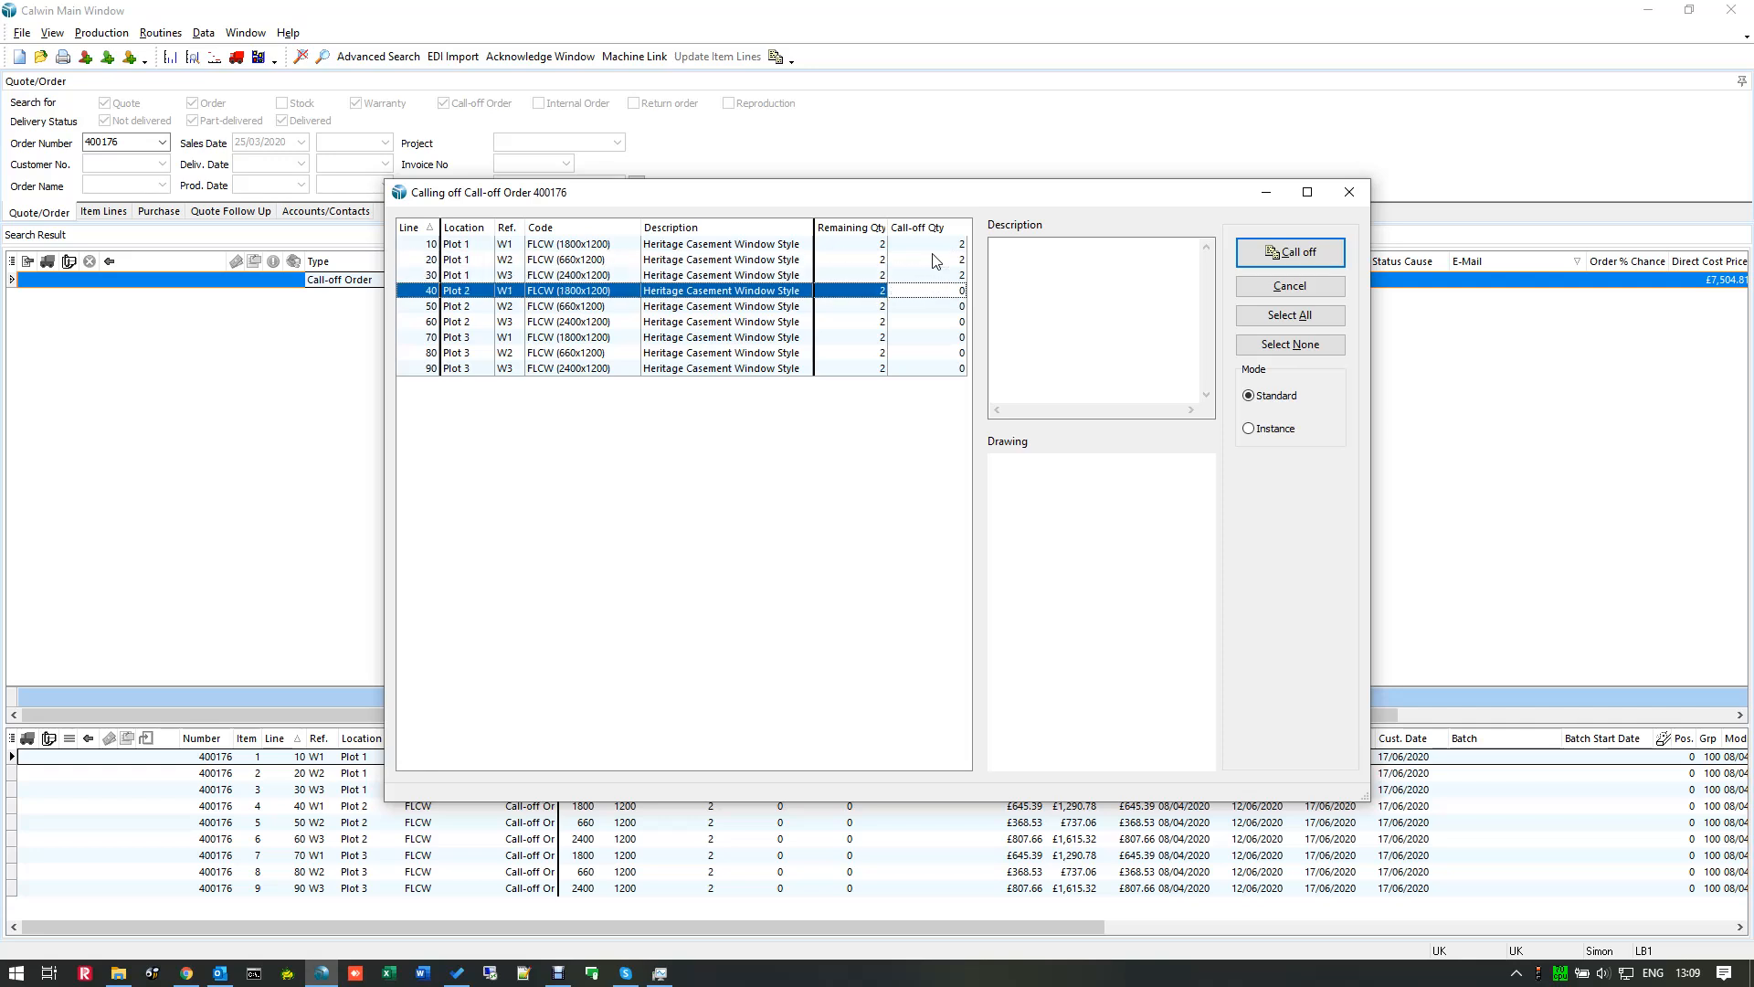
- Call off the Plot 1 windows with a production date of 29/05/2020 and save the resulting order
{"action": "left_click", "coordinate": [1289, 256]}
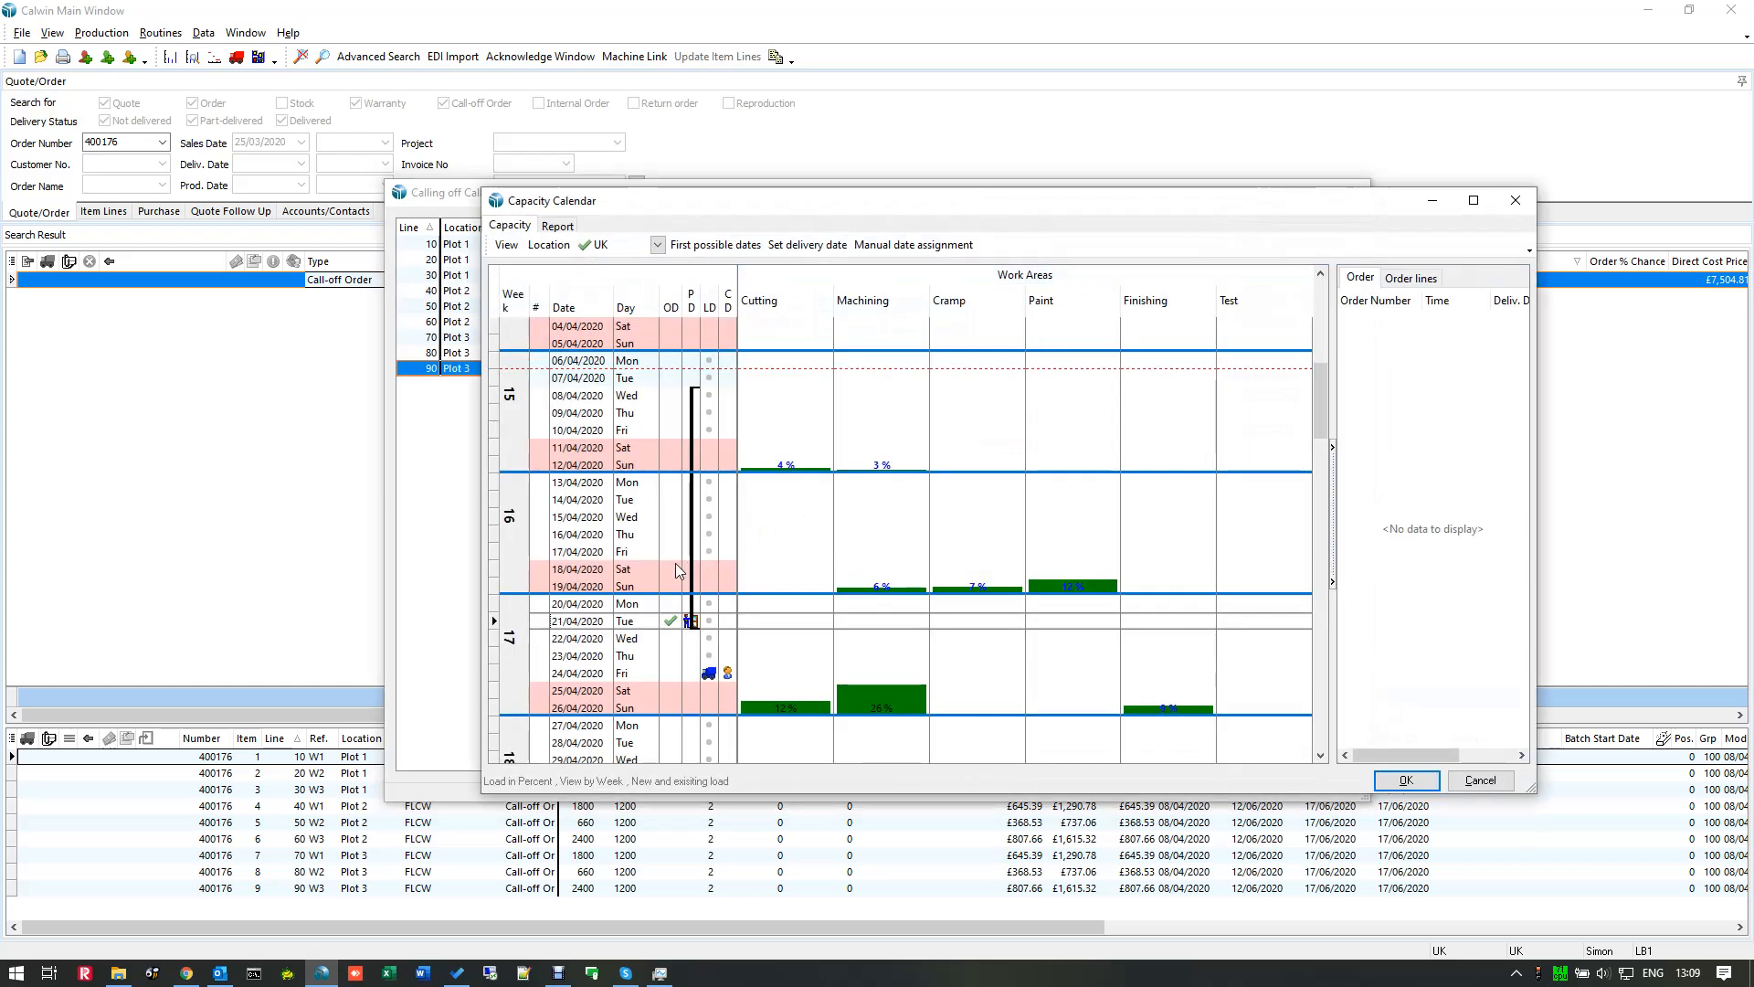
{"action": "left_click_drag", "start_coordinate": [1318, 376], "coordinate": [1325, 504]}
{"action": "left_click", "coordinate": [700, 589]}
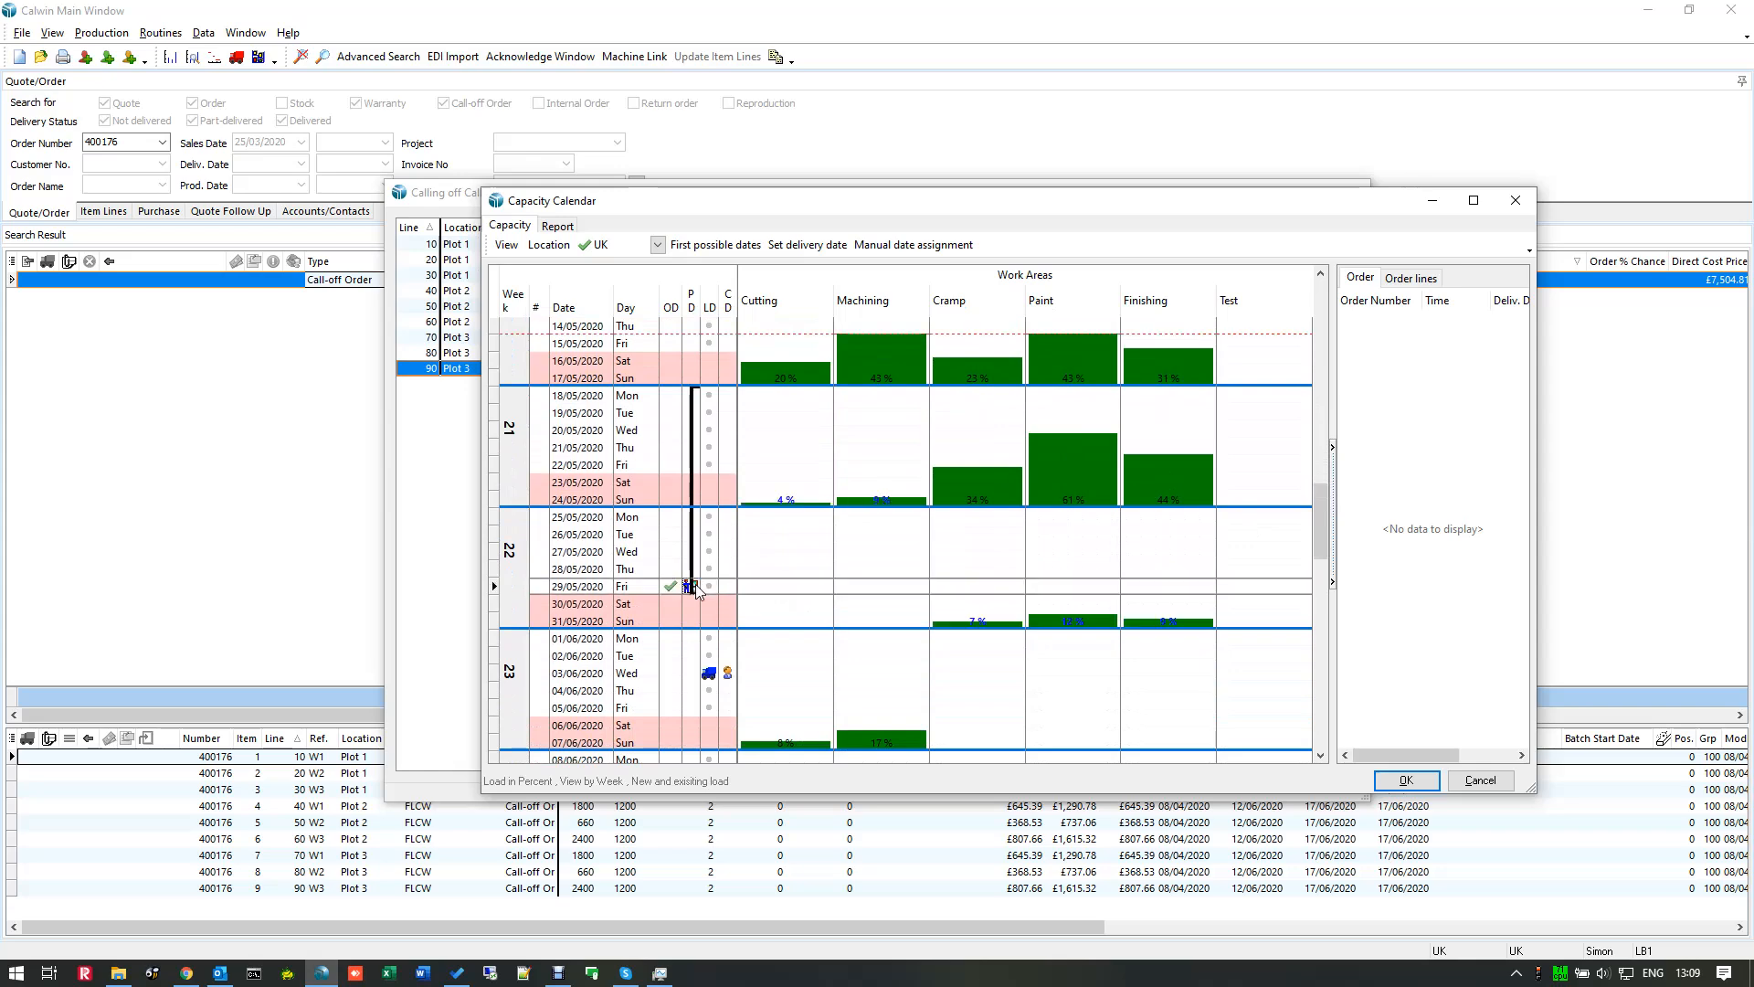
{"action": "left_click", "coordinate": [1407, 782]}
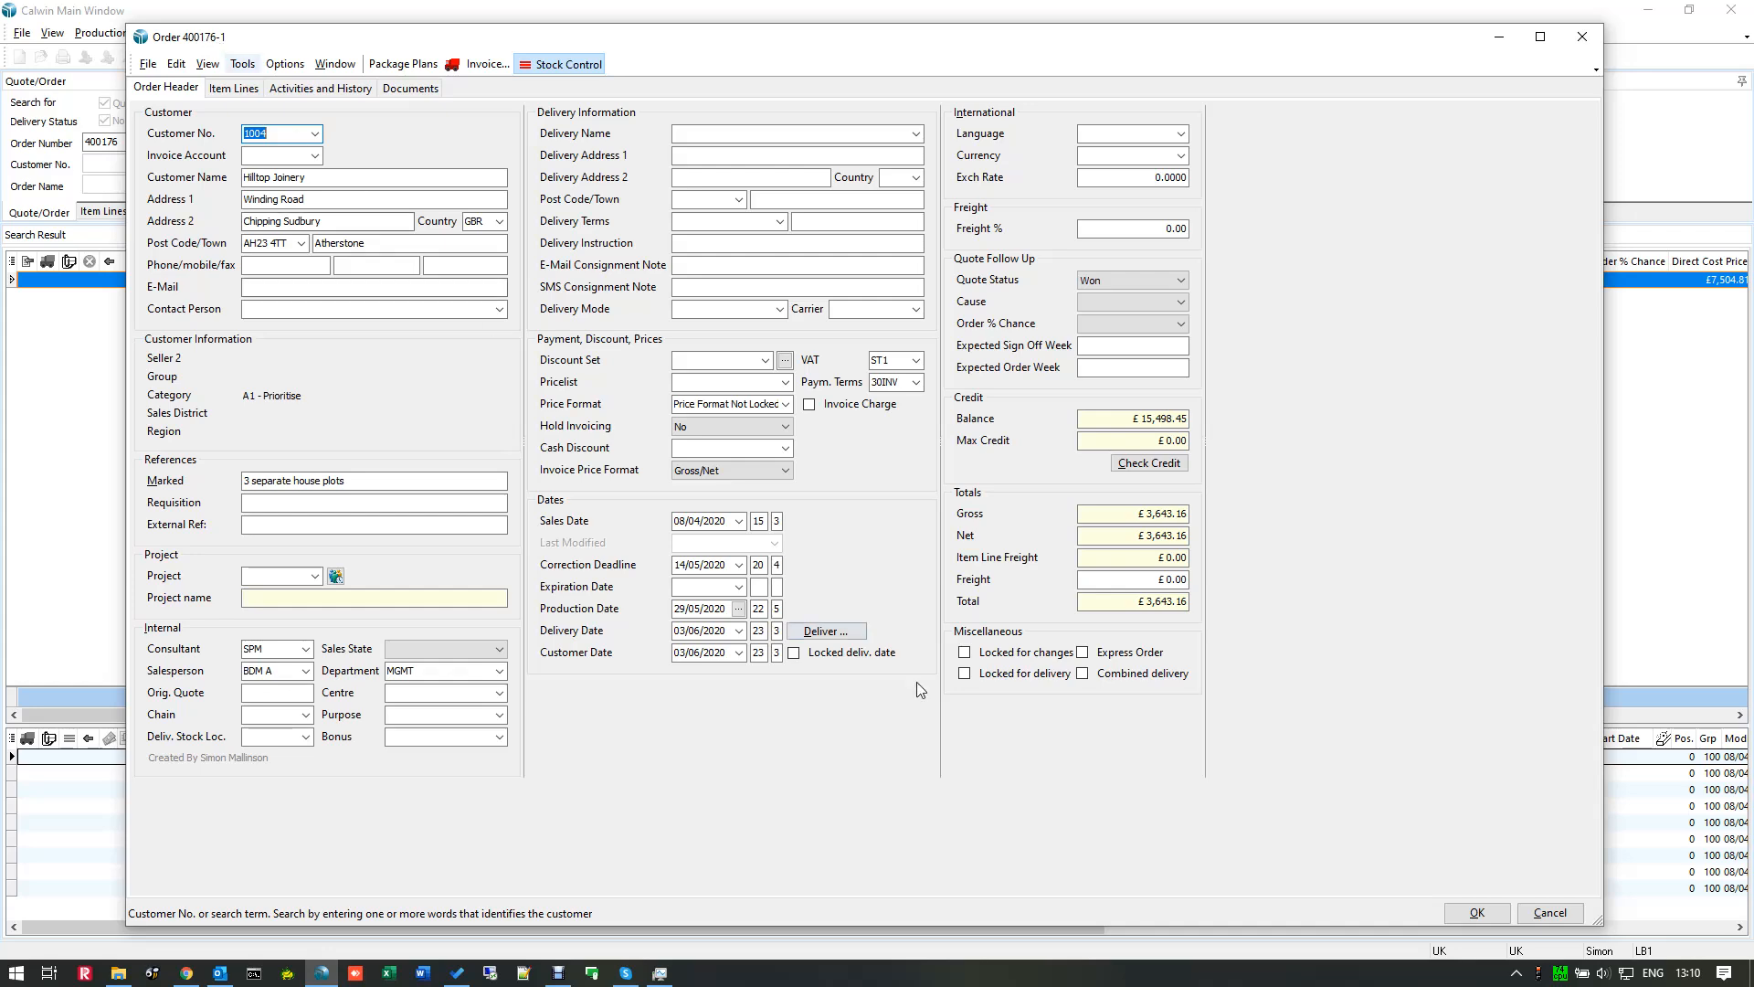
{"action": "left_click", "coordinate": [1475, 914]}
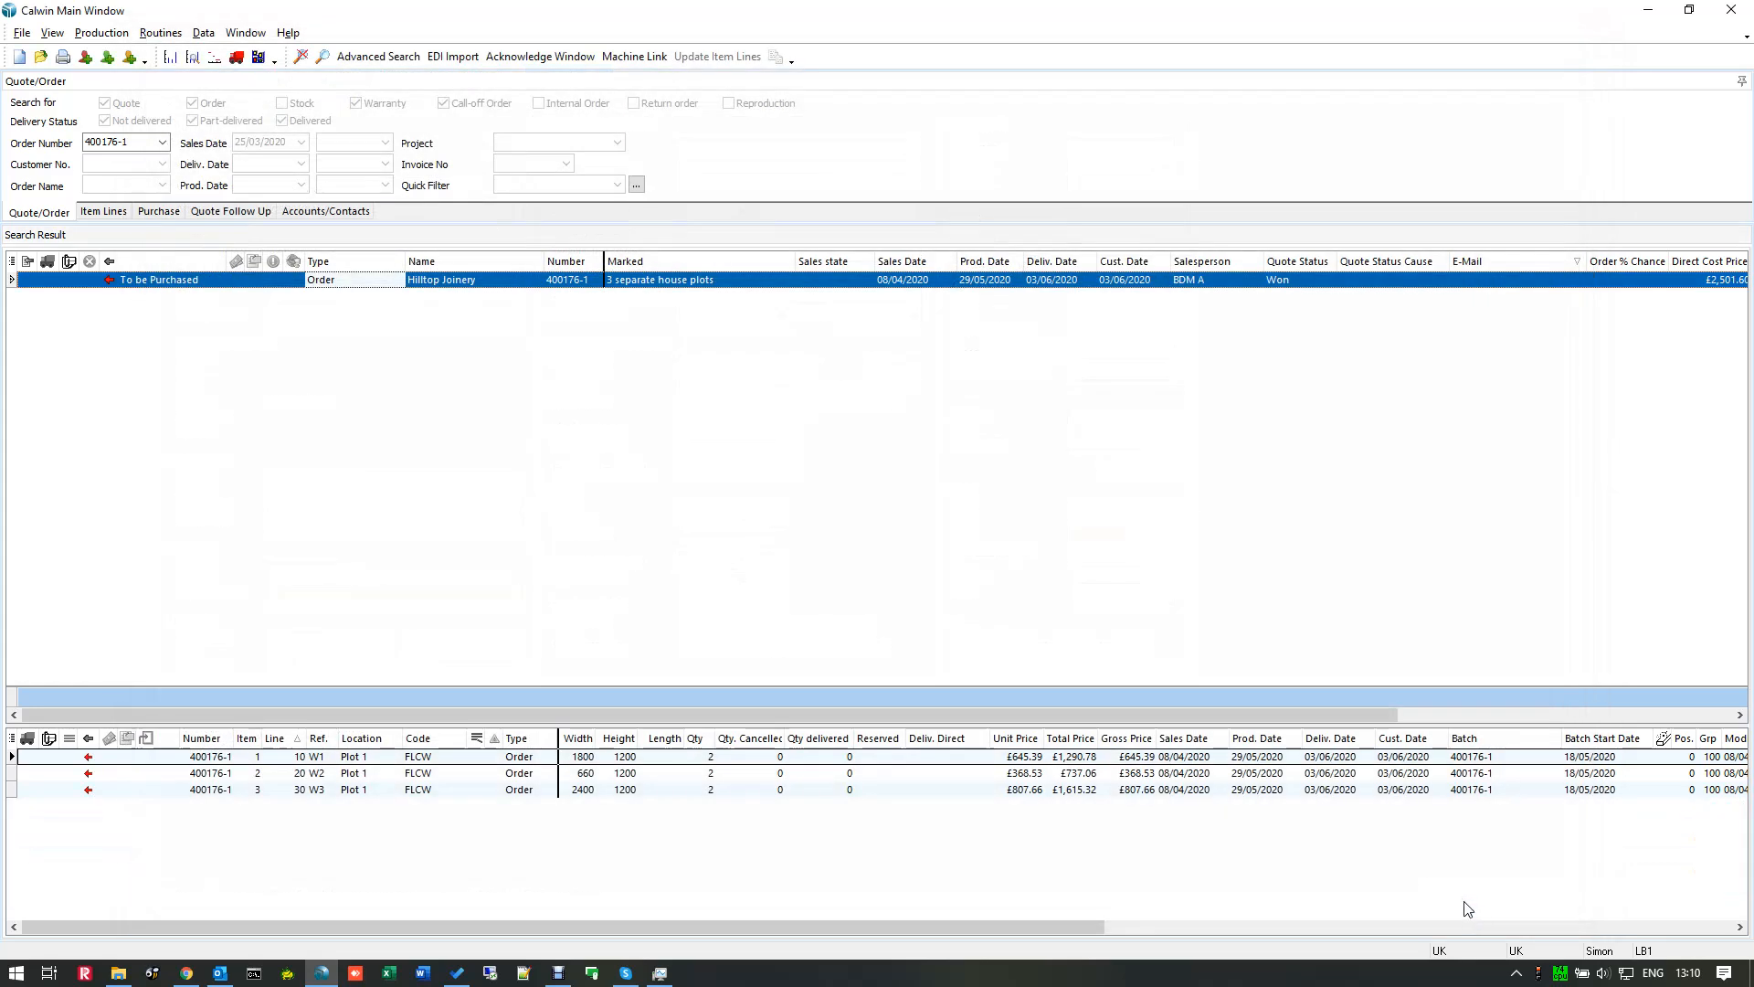
- Search by the base order number without the call-off suffix and examine the Plot 1 order's item lines
{"action": "left_click", "coordinate": [139, 143]}
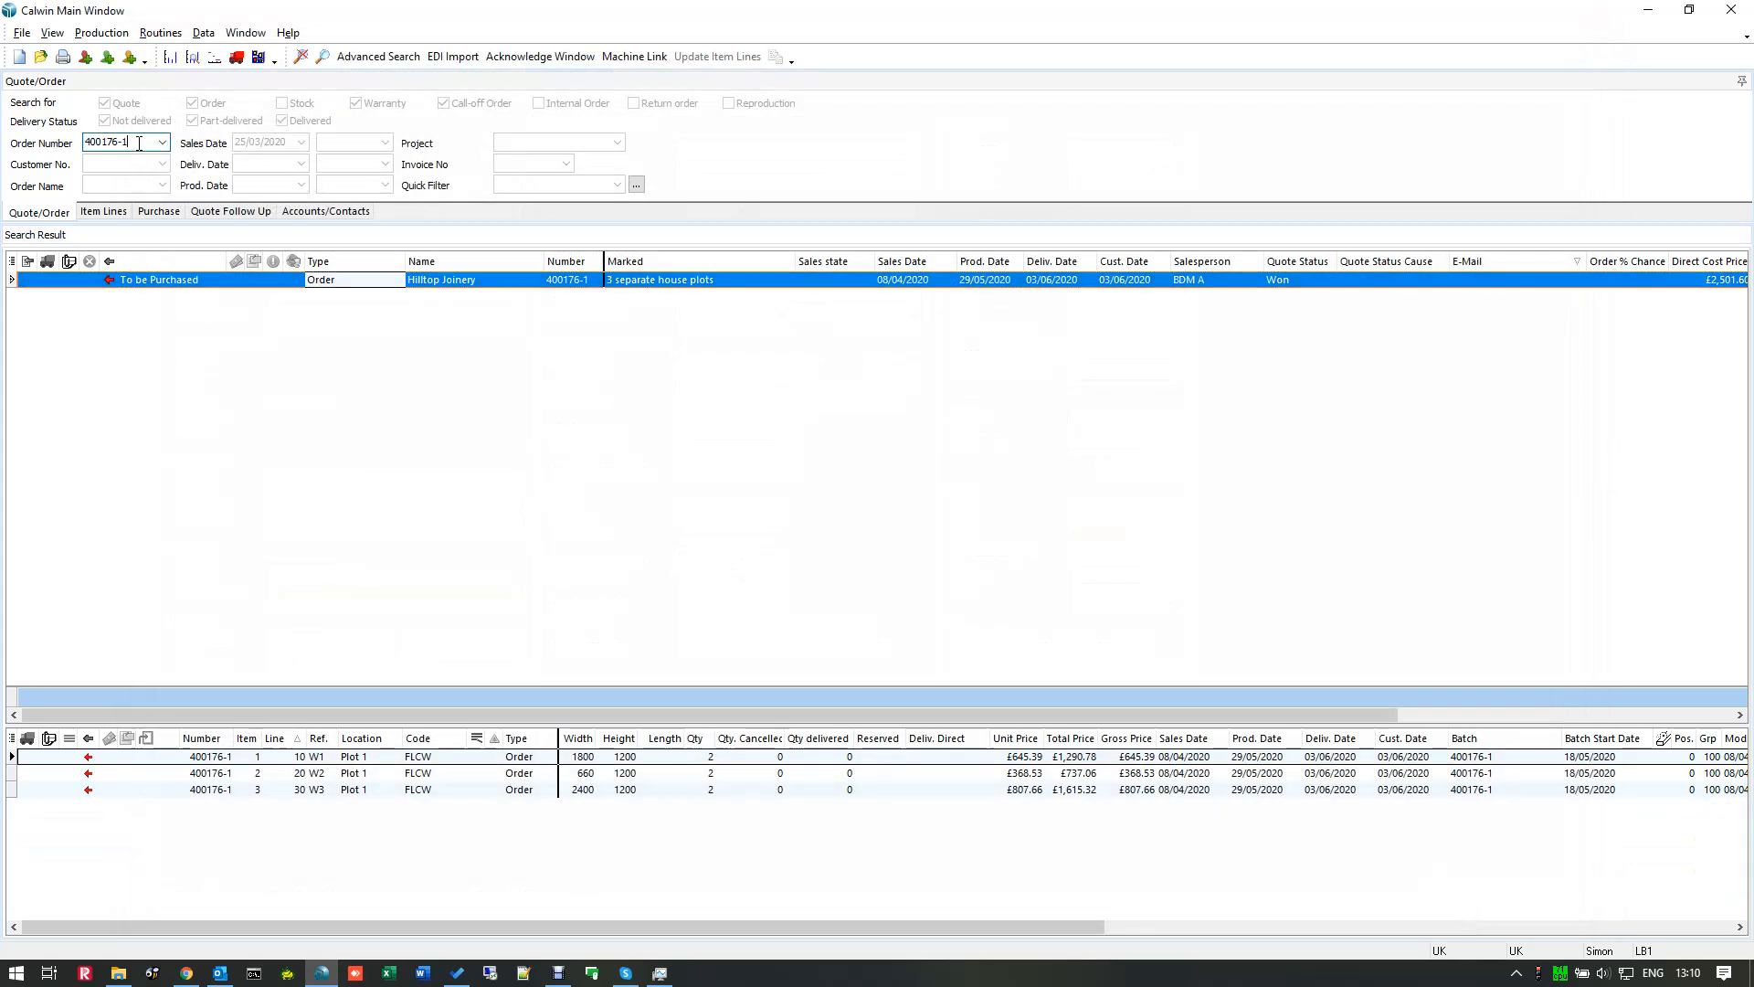
{"action": "key", "text": "BackSpace"}
{"action": "key", "text": "Return"}
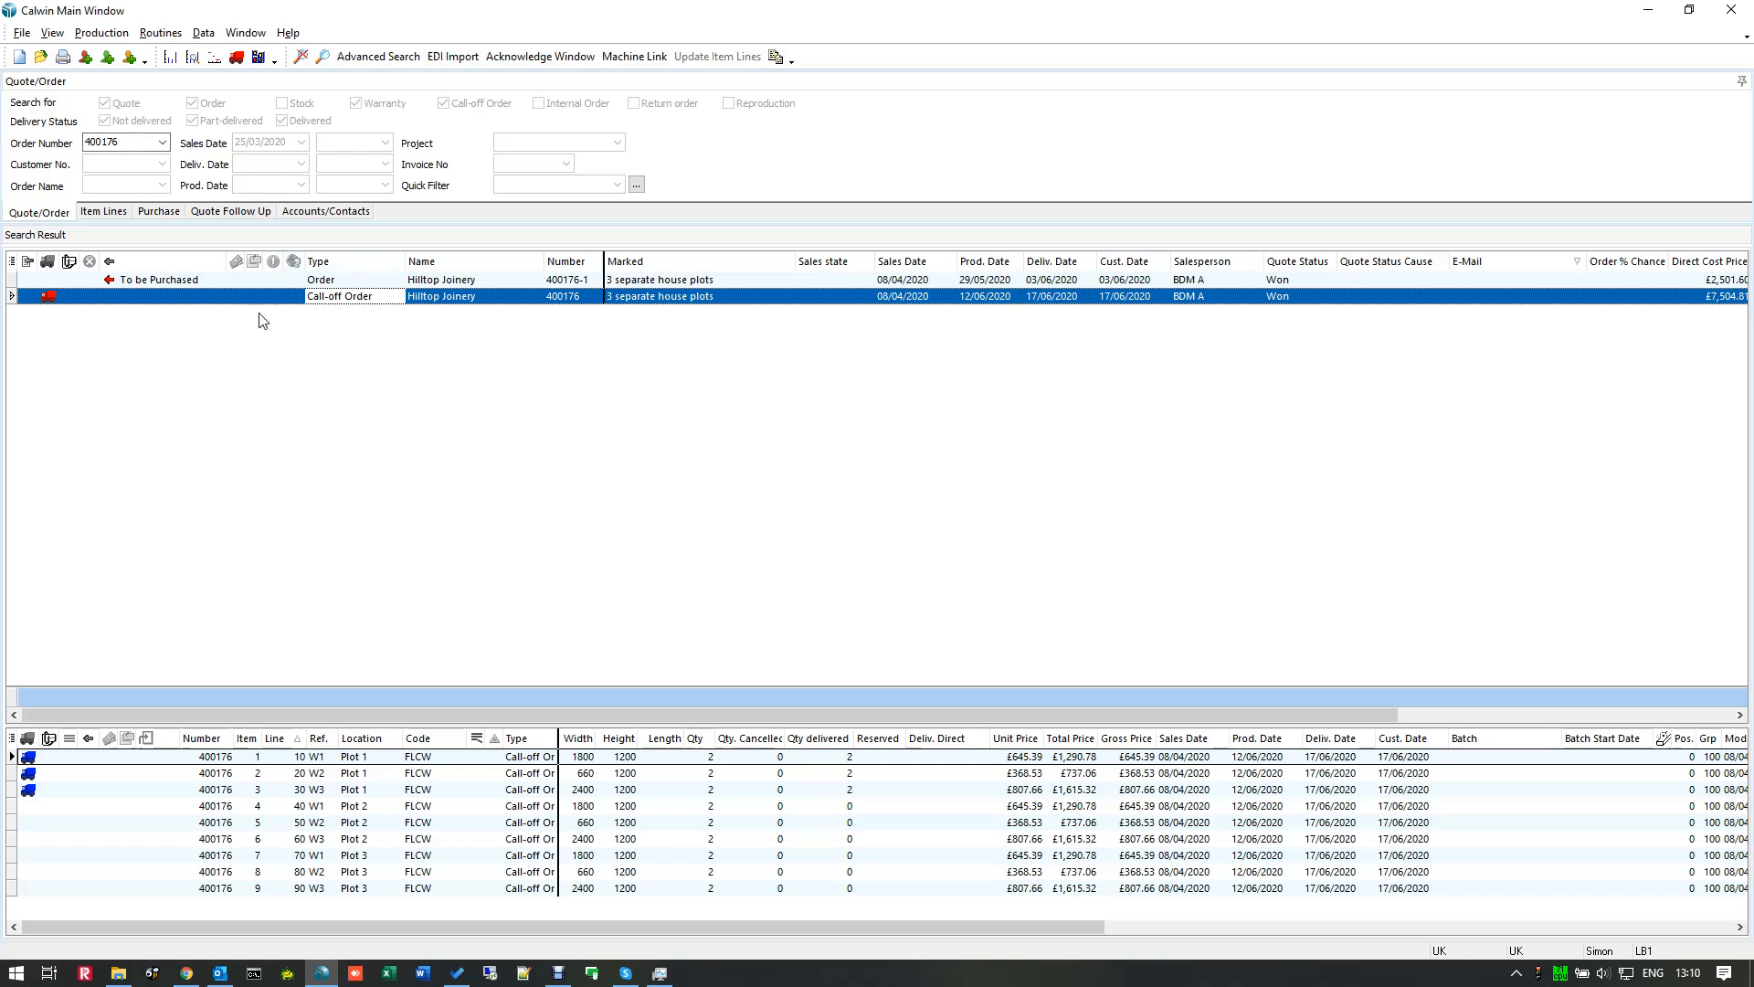
{"action": "mouse_move", "coordinate": [50, 297]}
{"action": "left_click", "coordinate": [338, 281]}
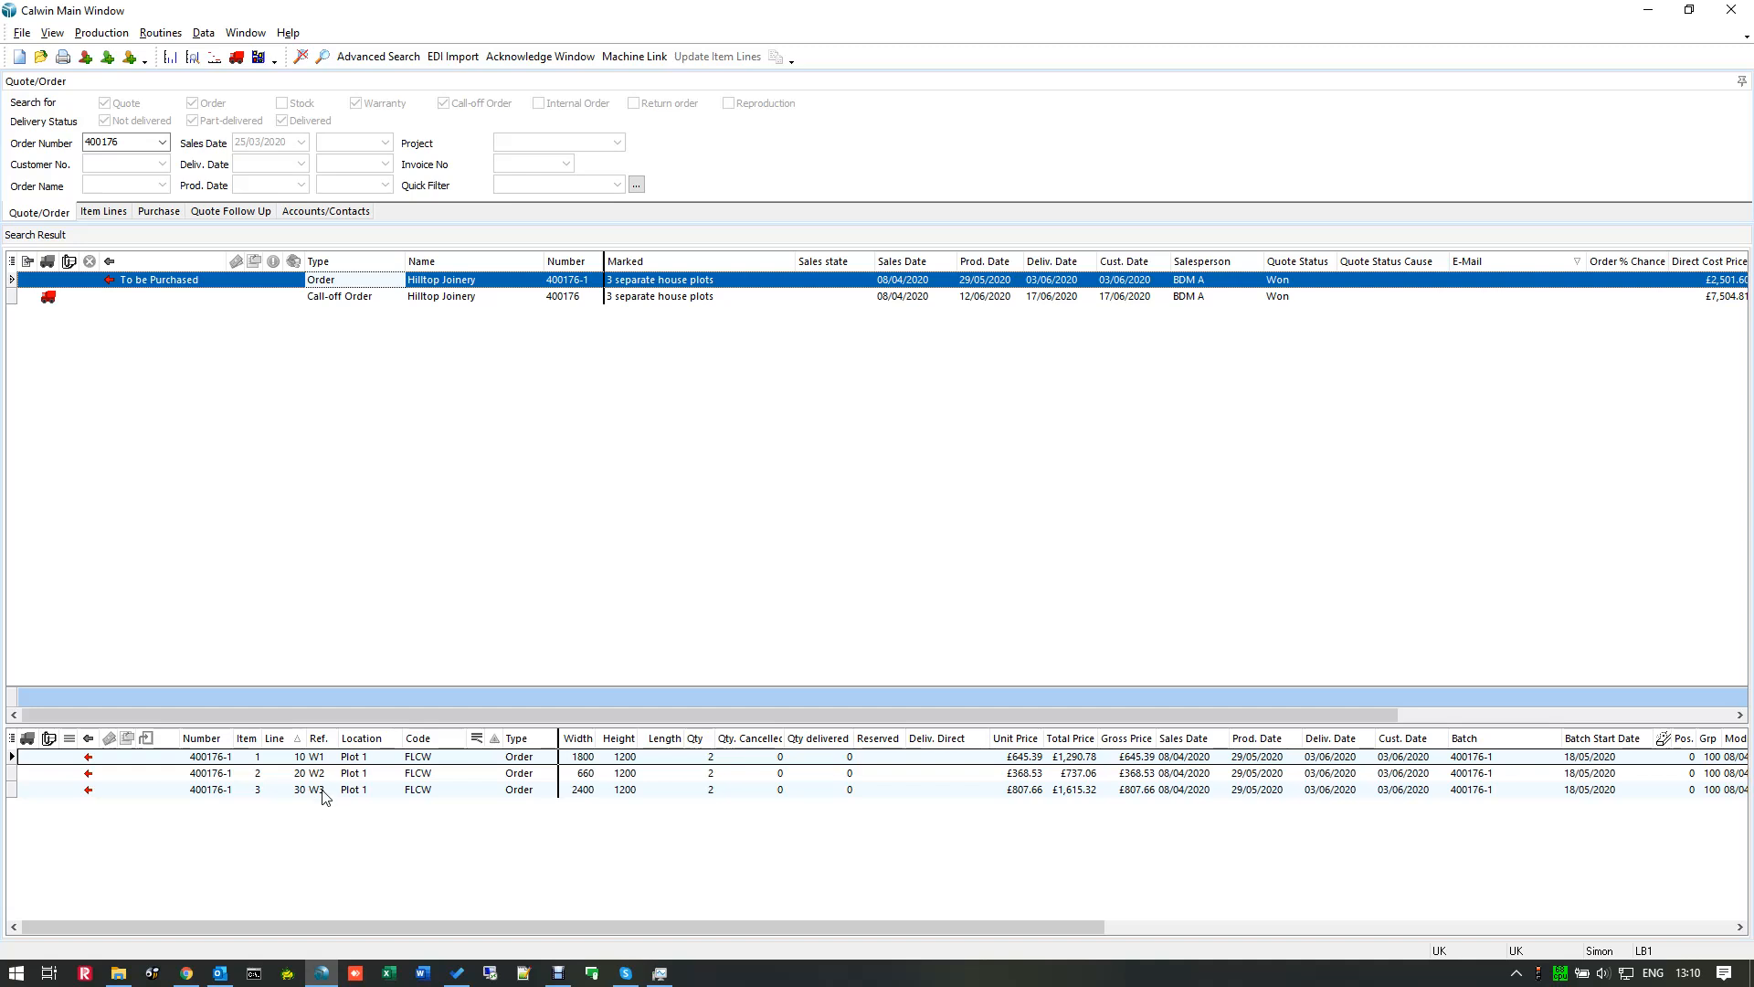
- Create another order from the call-off order, setting the call-off quantity to 2 for Plot 2 windows W1, W2 and W3
{"action": "left_click", "coordinate": [335, 298]}
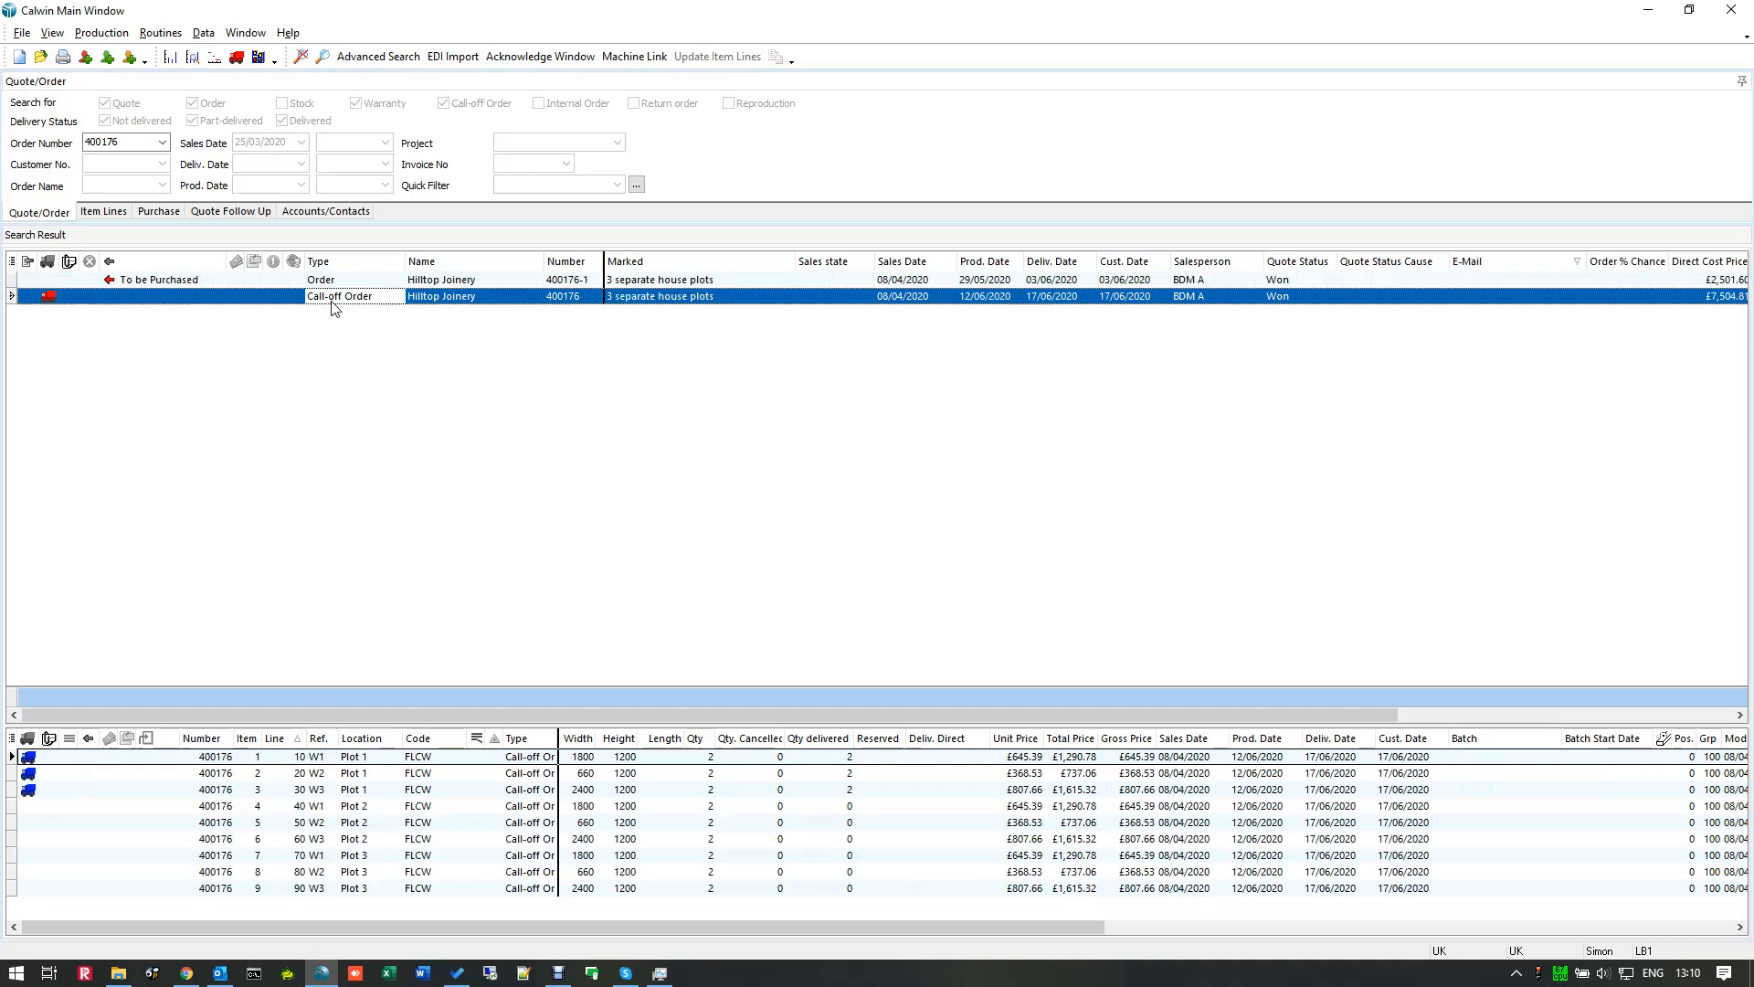
{"action": "left_click", "coordinate": [160, 33]}
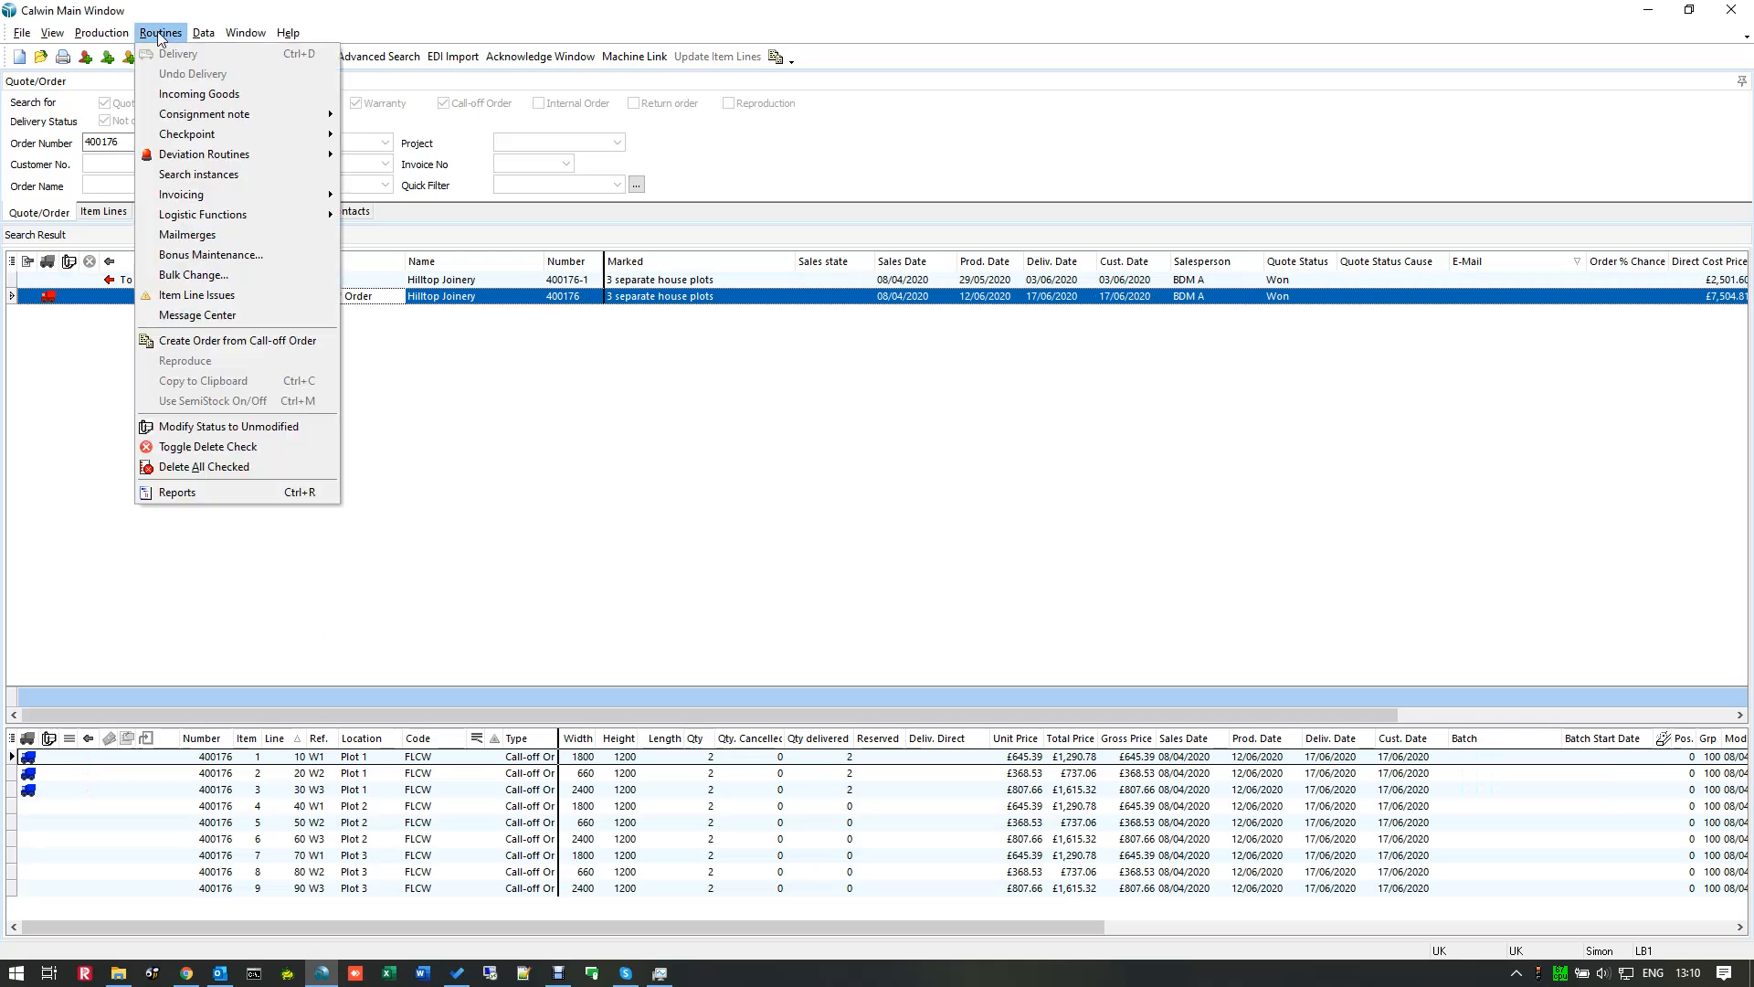
{"action": "left_click", "coordinate": [203, 340]}
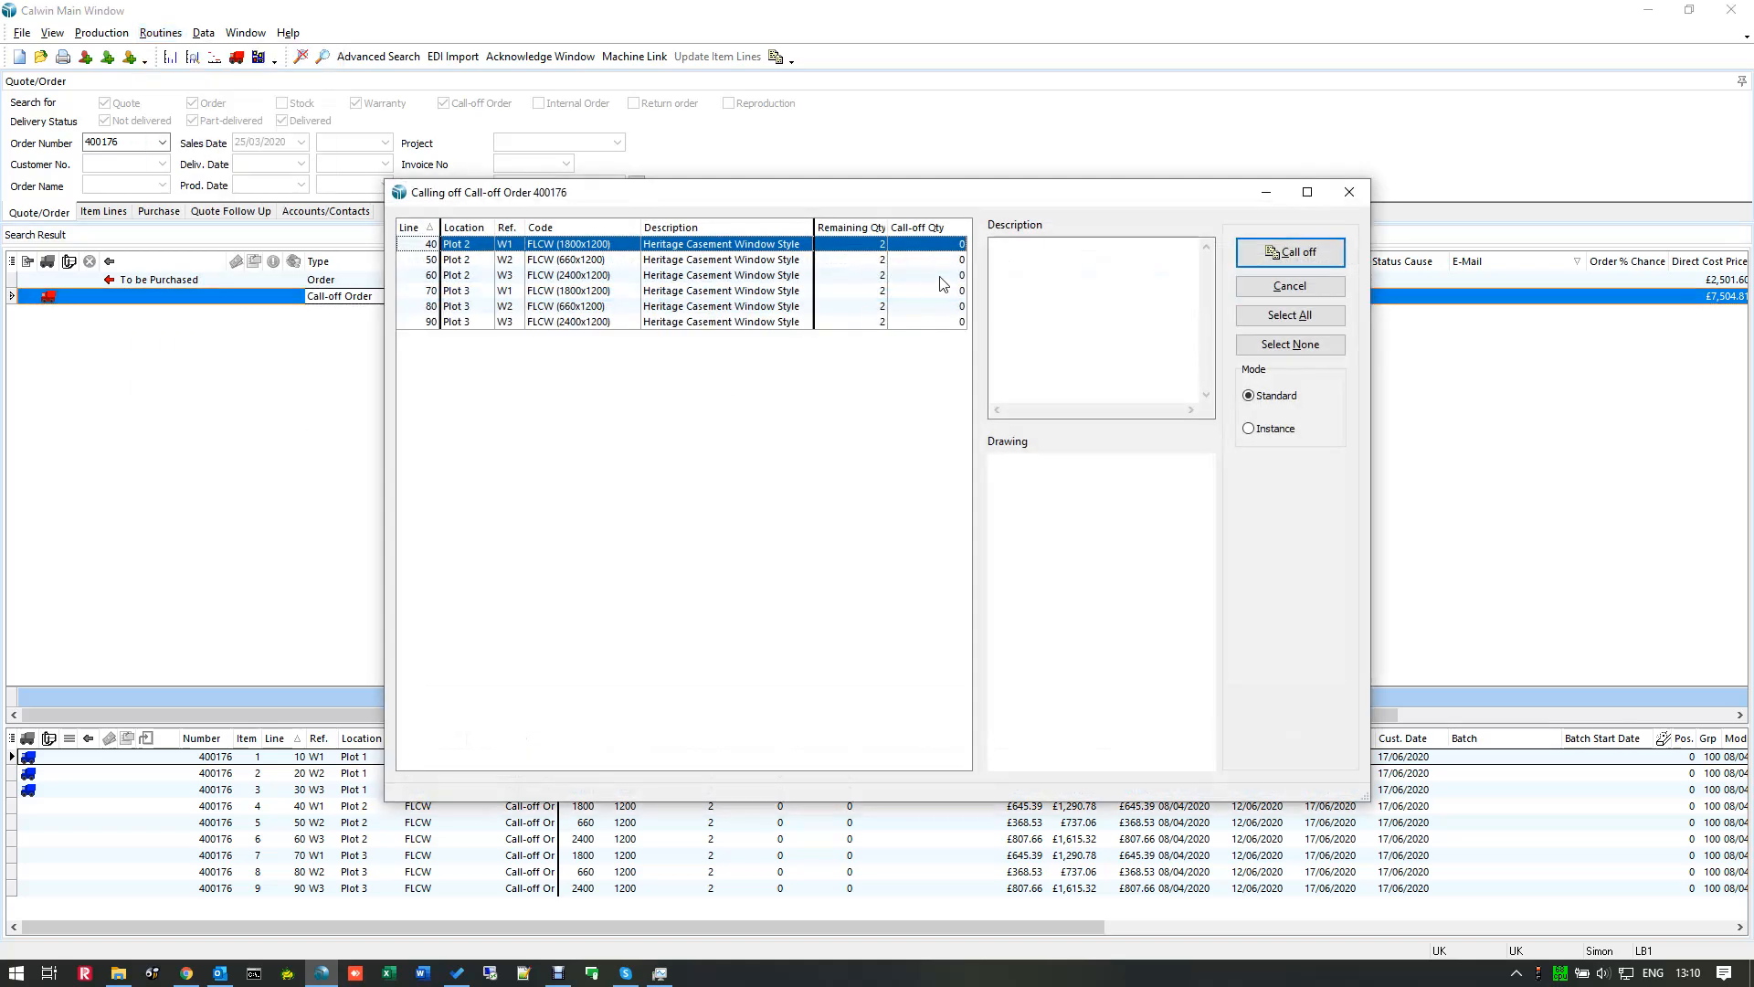
{"action": "left_click", "coordinate": [950, 245]}
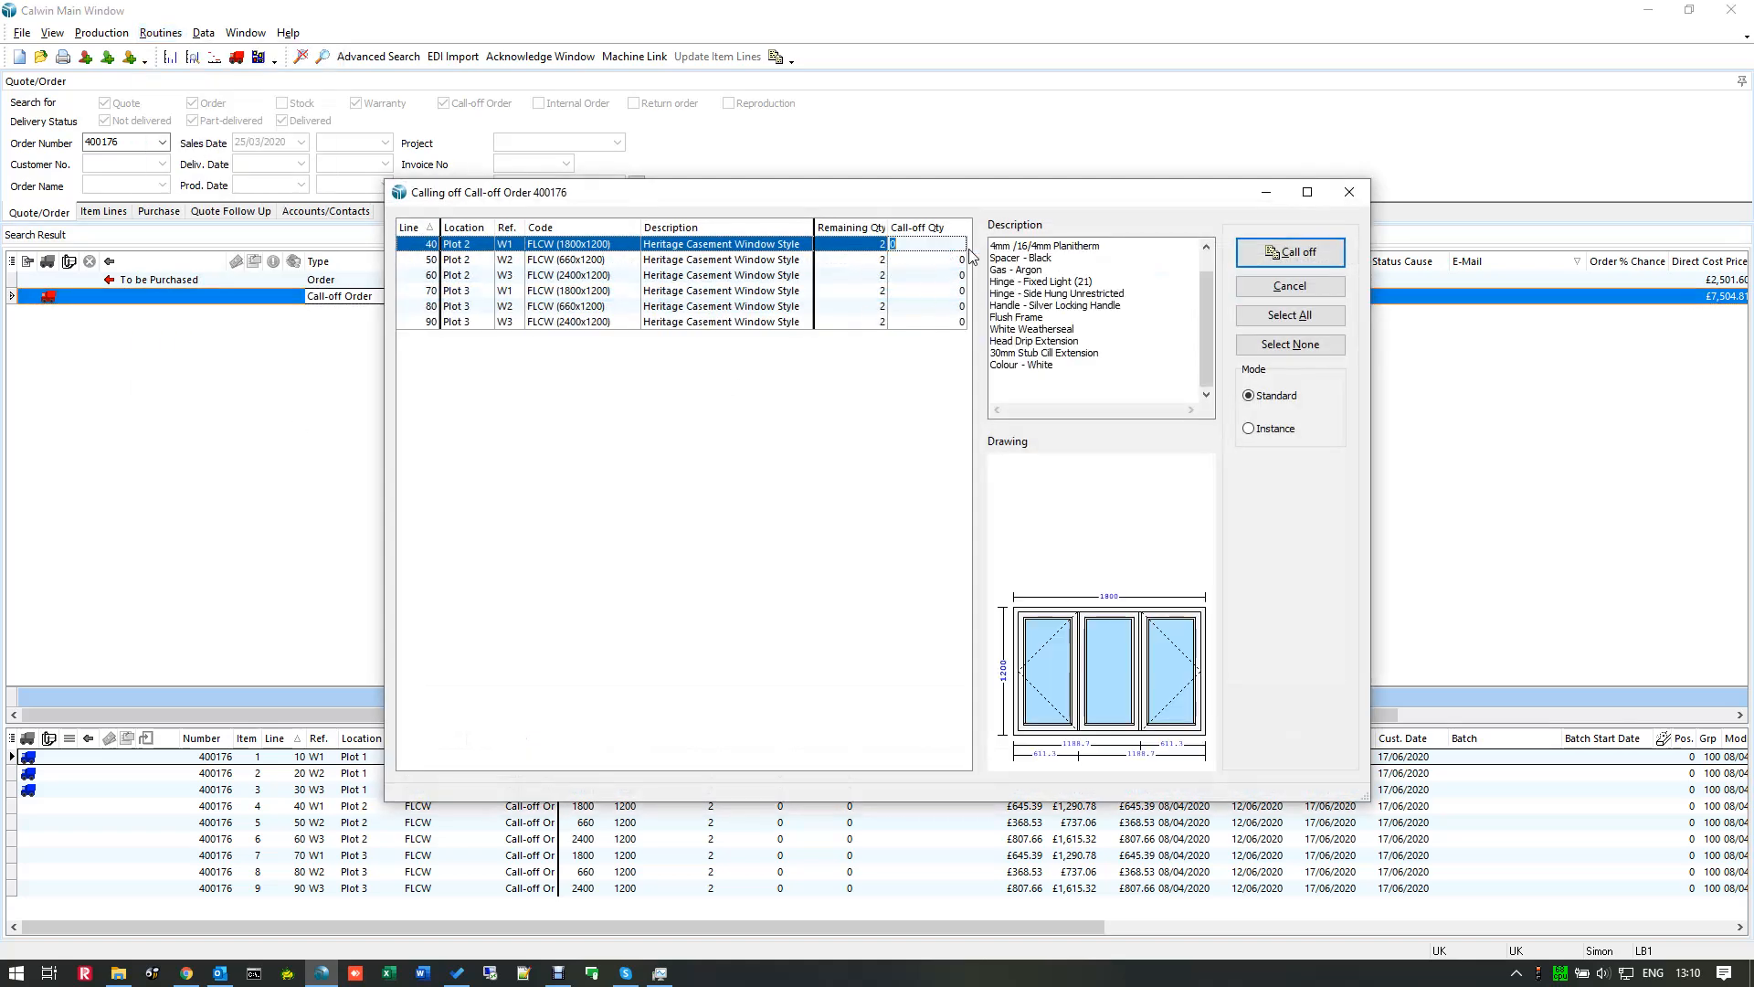
{"action": "type", "text": "2"}
{"action": "key", "text": "Down"}
{"action": "type", "text": "2"}
{"action": "key", "text": "Down"}
{"action": "type", "text": "2"}
{"action": "key", "text": "Down"}
{"action": "key", "text": "Down"}
{"action": "key", "text": "Down"}
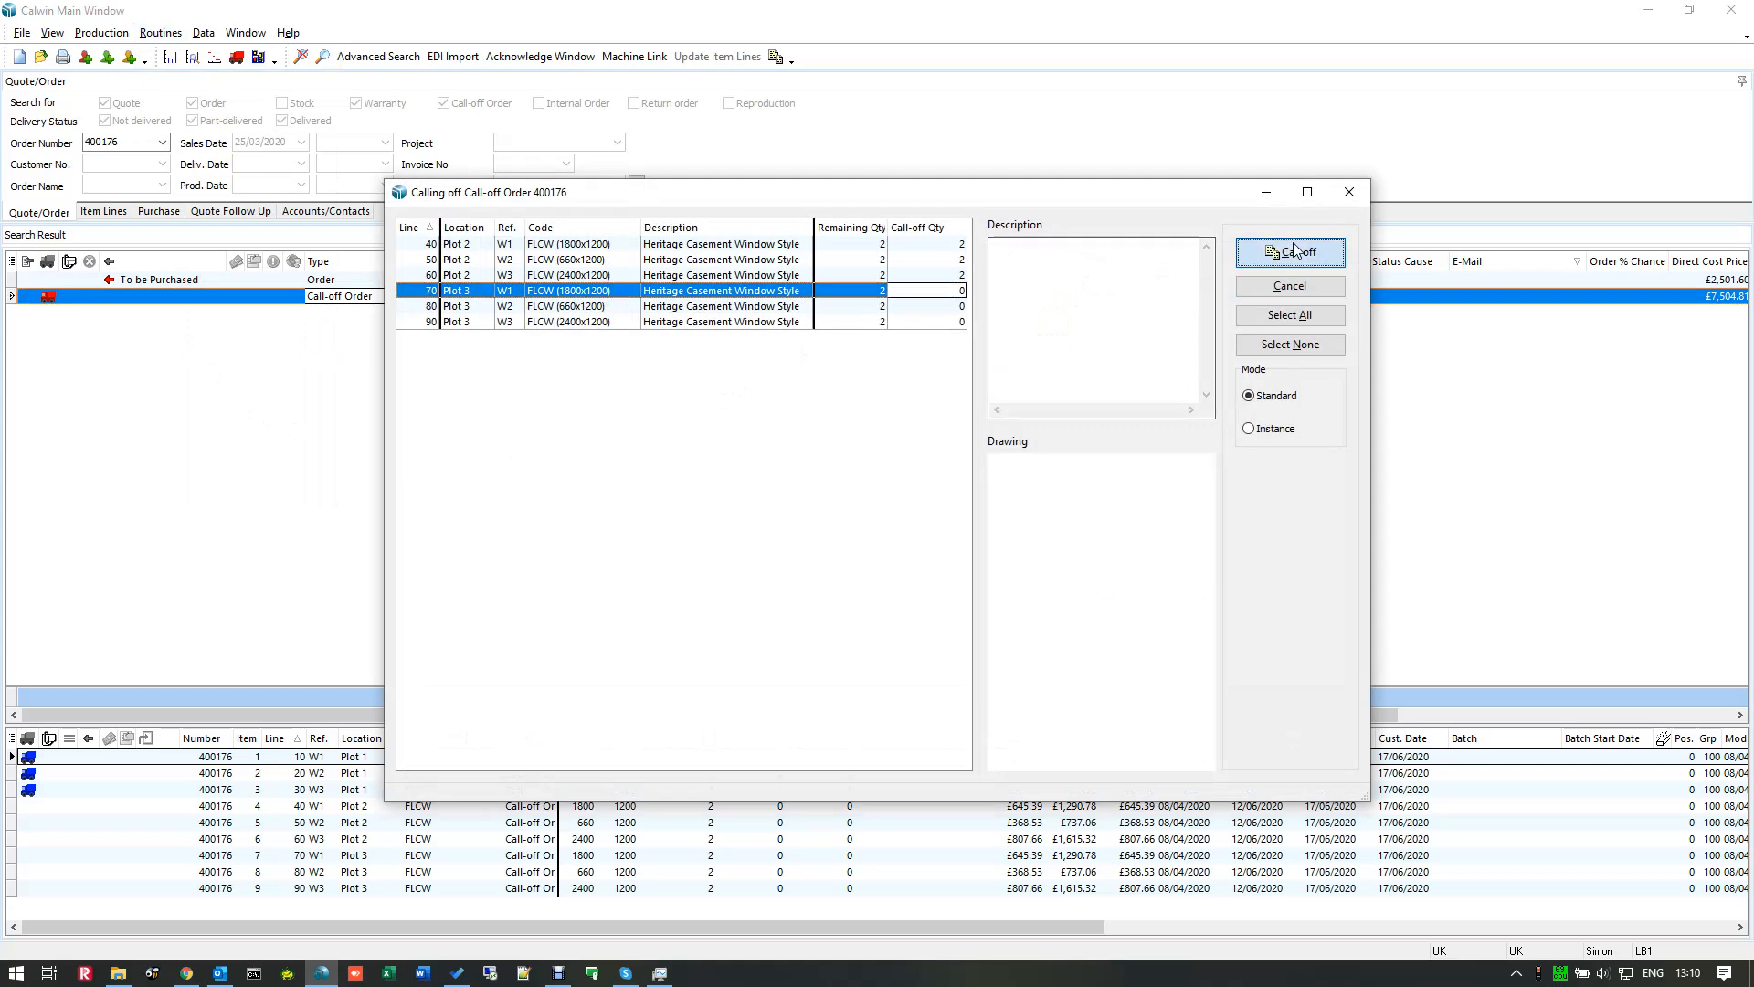
- Call off the Plot 2 windows with a production date of 05/06/2020, check the new order's item lines and save it
{"action": "key", "text": "Return"}
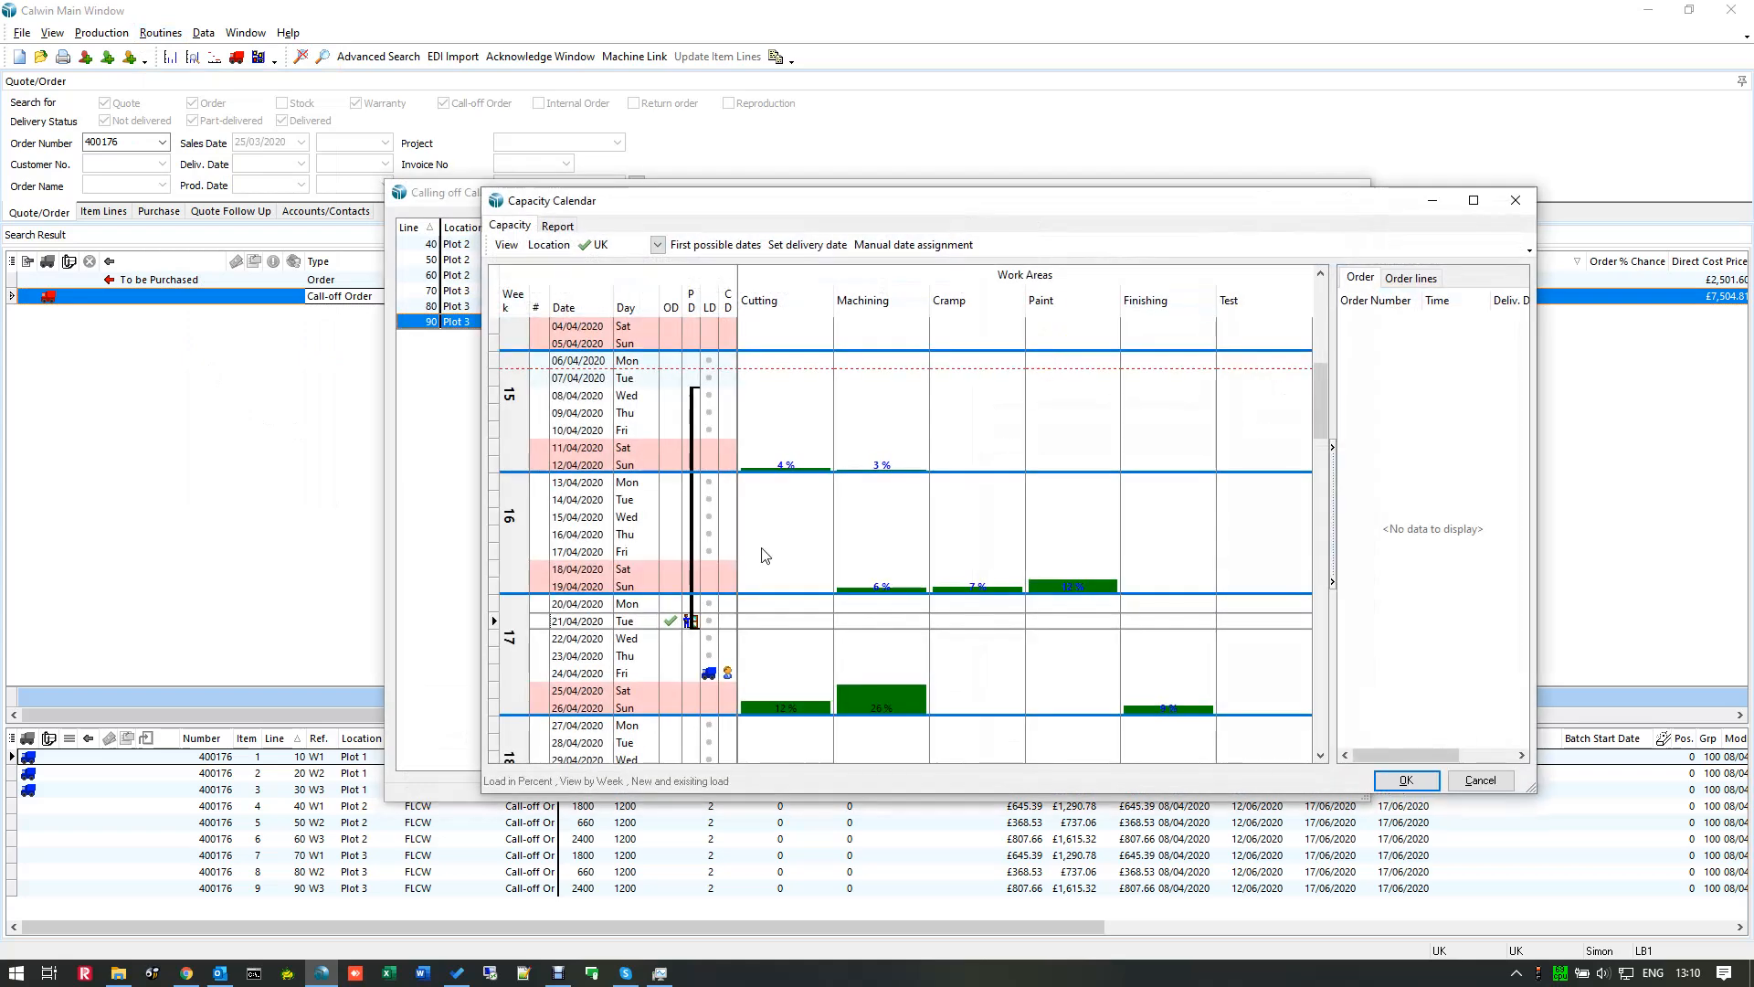
{"action": "scroll", "coordinate": [765, 555], "scroll_direction": "down", "scroll_amount": 10}
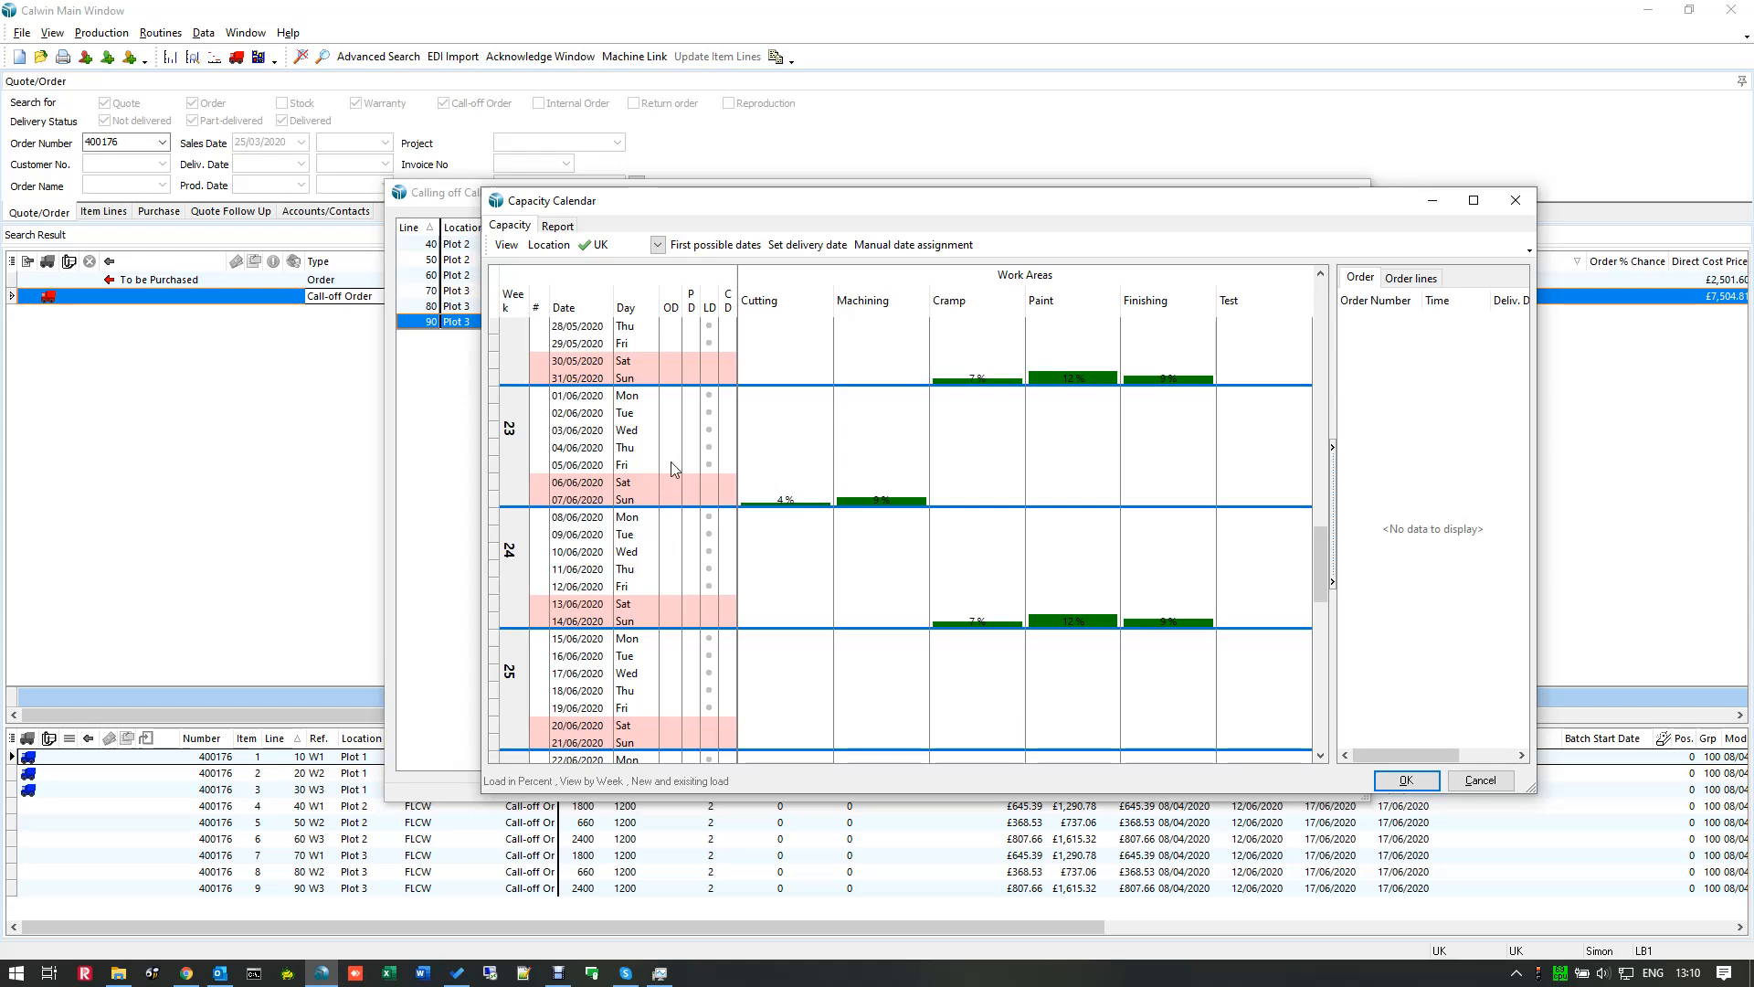
{"action": "left_click", "coordinate": [672, 469]}
{"action": "left_click", "coordinate": [1405, 782]}
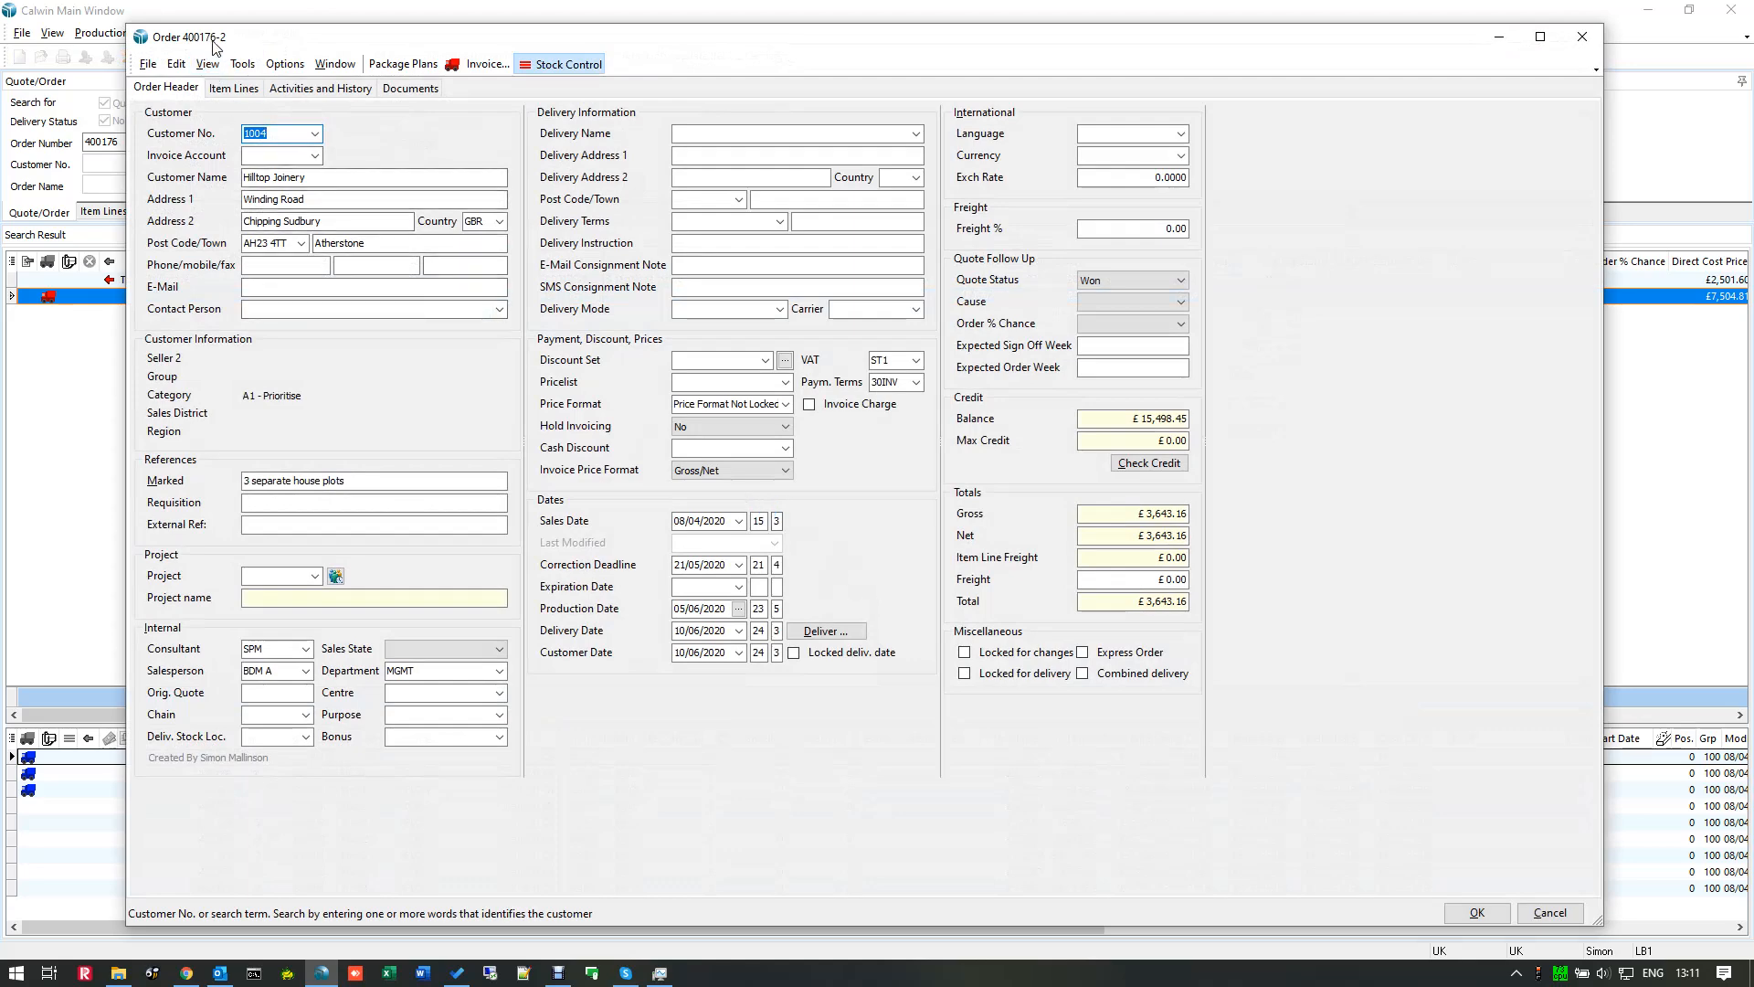
{"action": "left_click", "coordinate": [234, 89]}
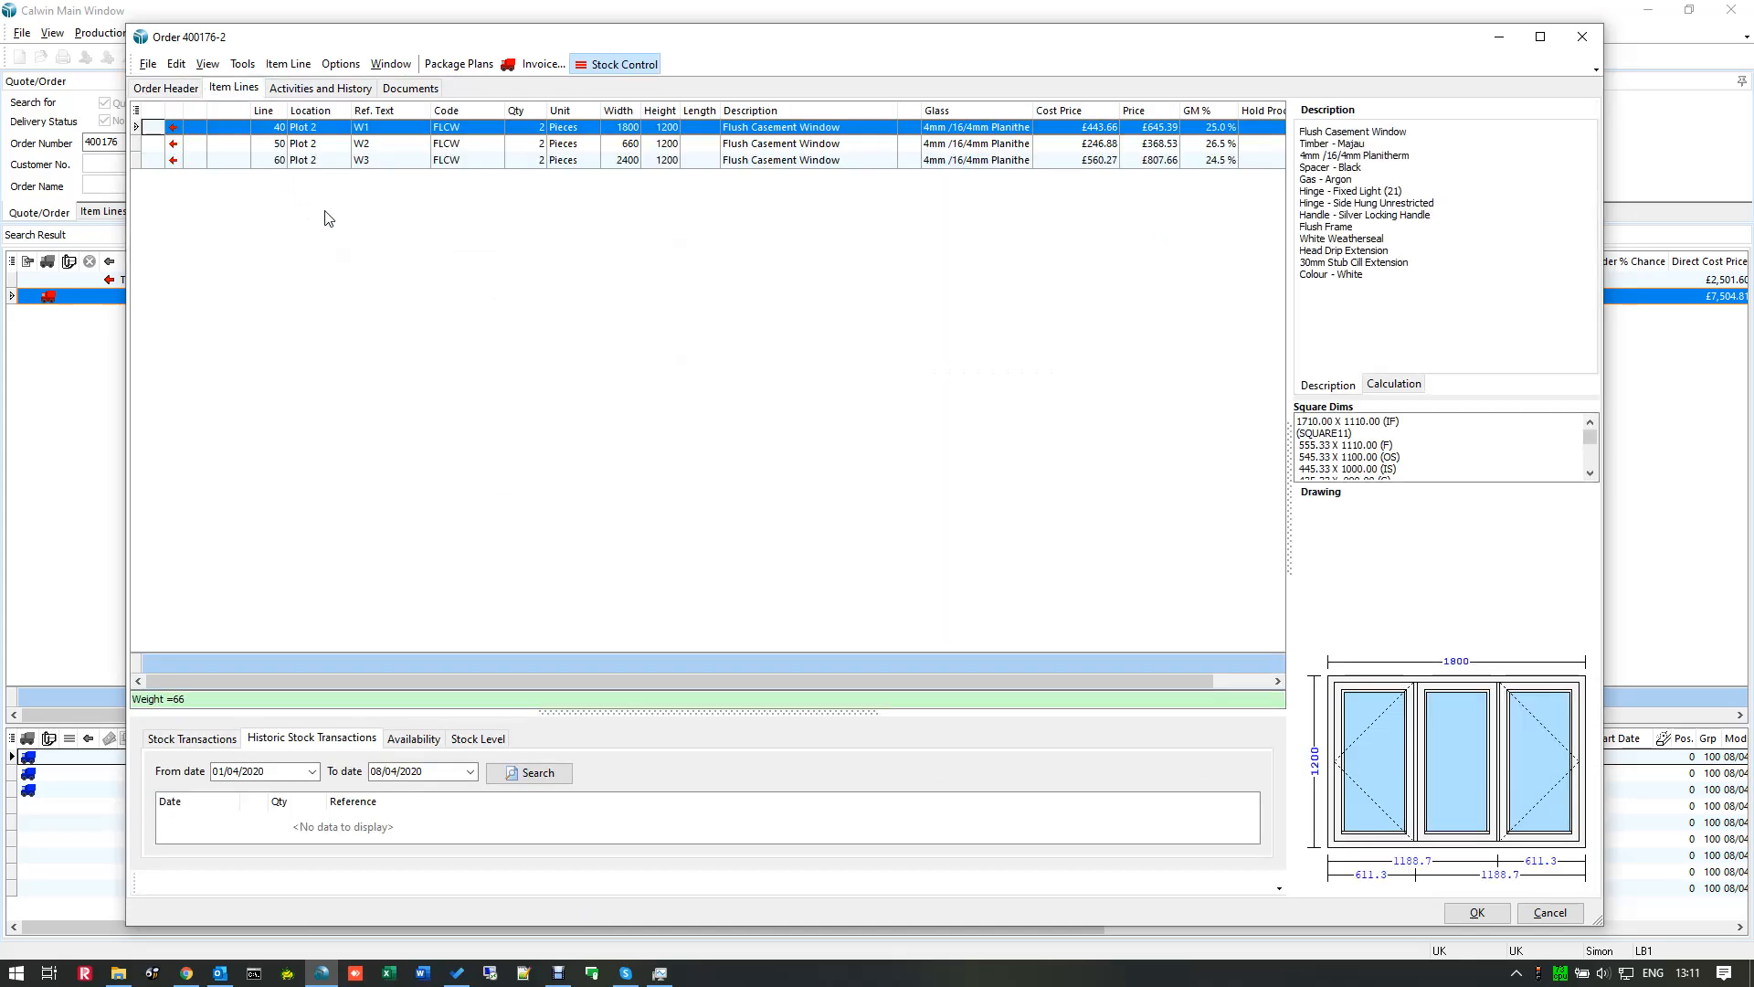
{"action": "left_click", "coordinate": [1468, 913]}
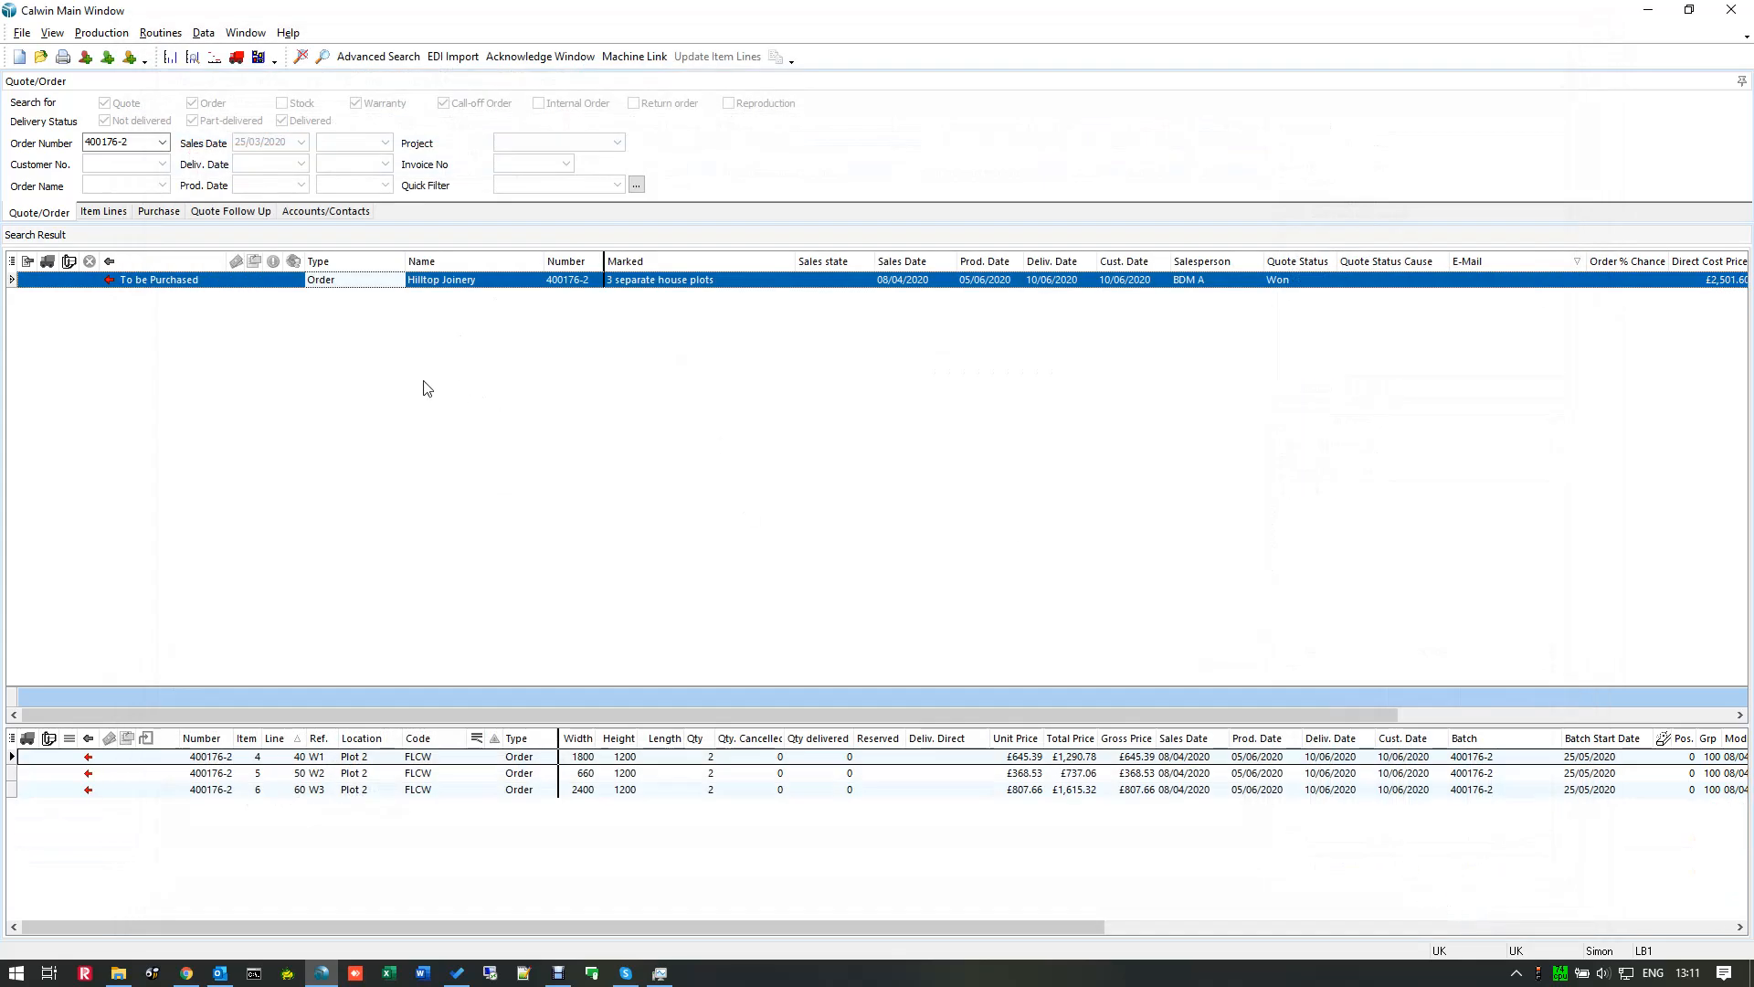
- Search by the base order number without its suffix and compare the Plot 1 and Plot 2 orders
{"action": "left_click", "coordinate": [146, 140]}
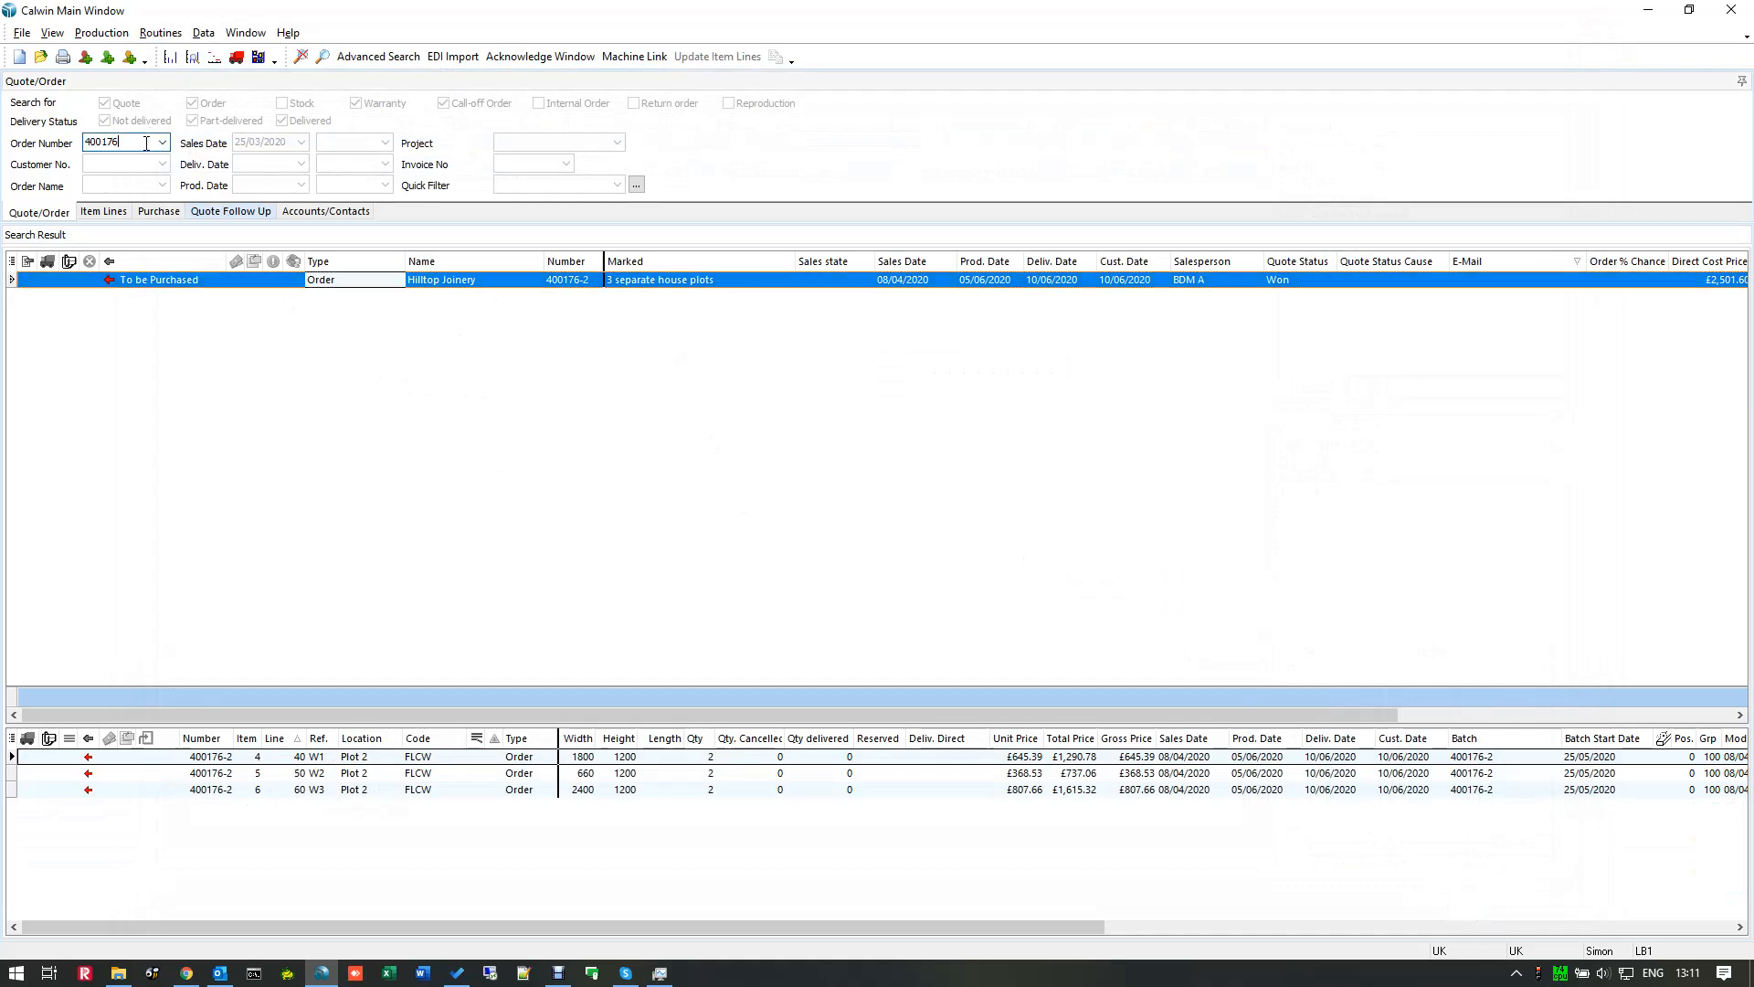
{"action": "key", "text": "Return"}
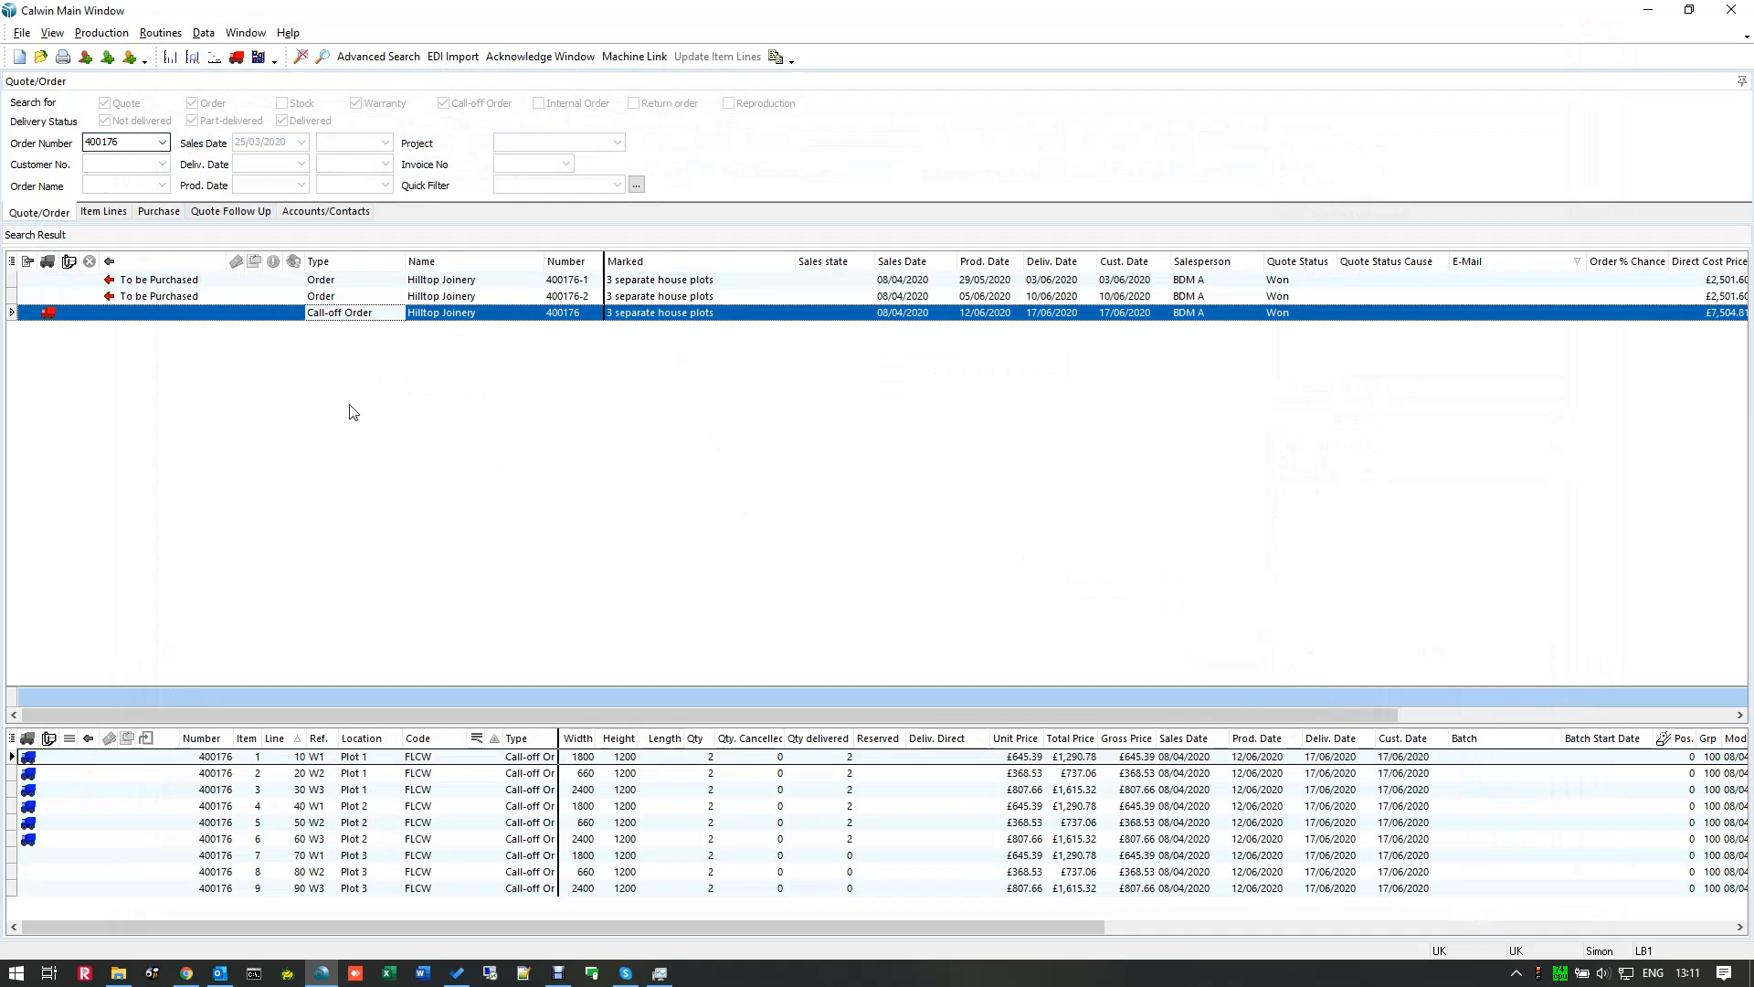
{"action": "left_click", "coordinate": [575, 281]}
{"action": "left_click", "coordinate": [574, 296]}
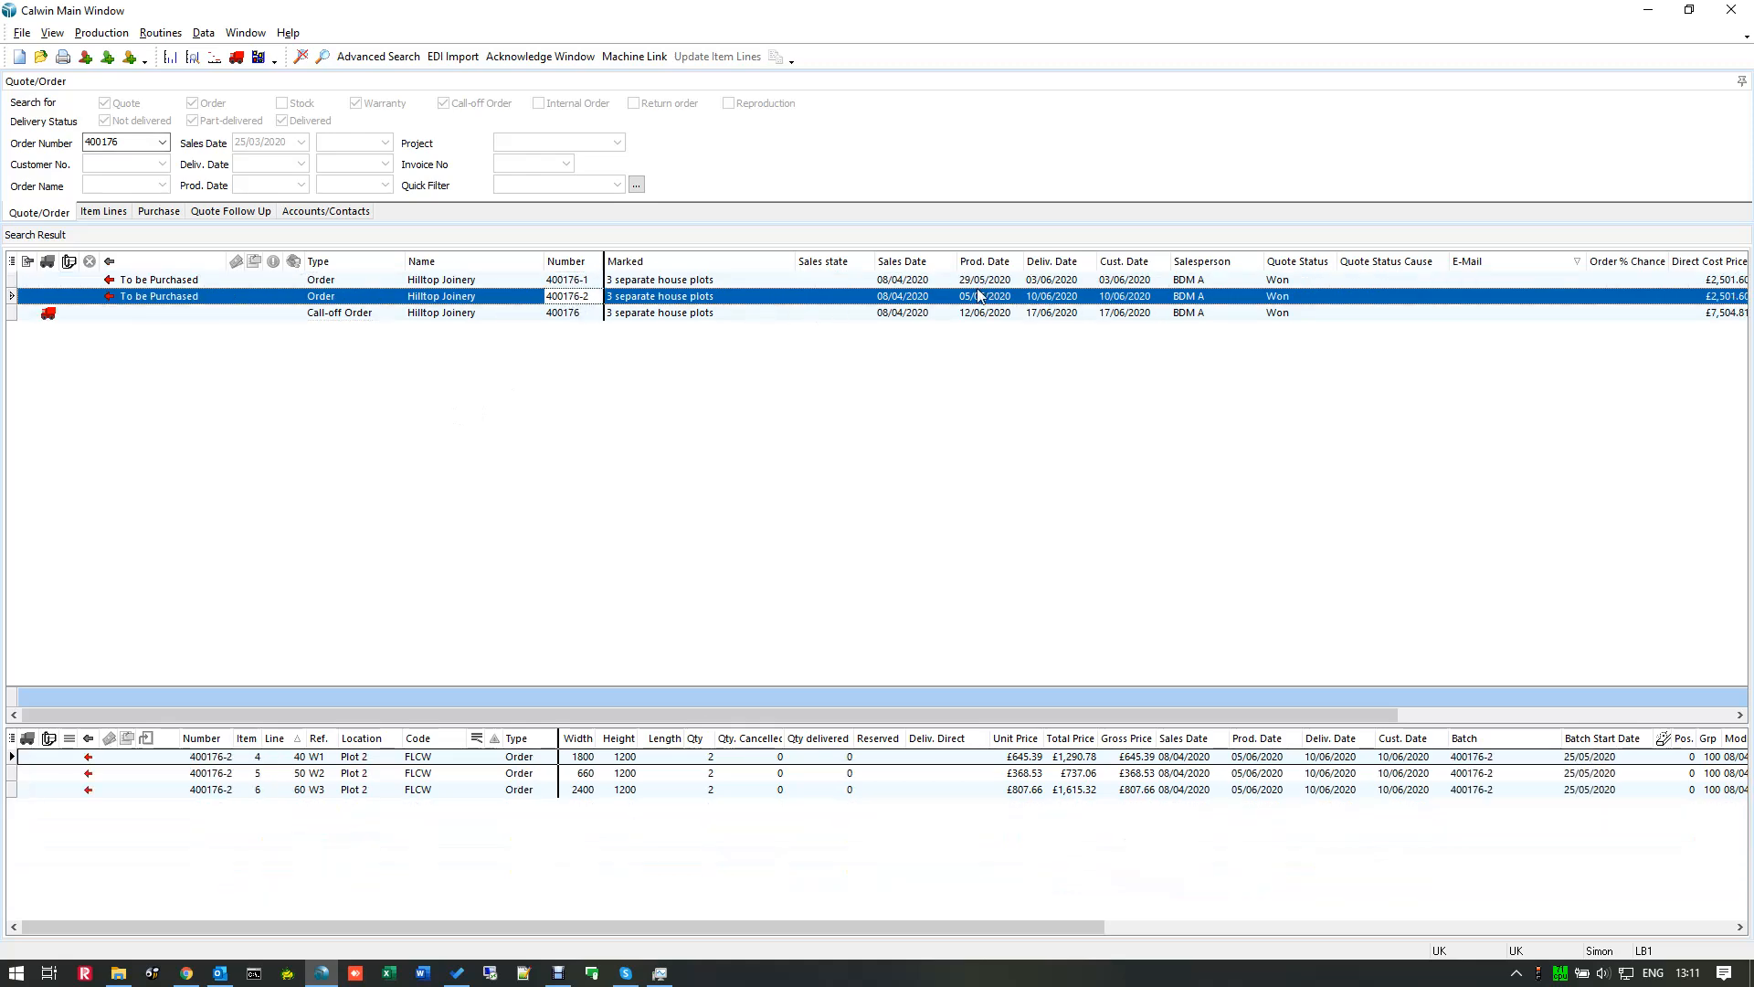
- Create another order from the call-off order, selecting the full remaining quantity of 2 for Plot 3 windows W1, W2 and W3
{"action": "left_click", "coordinate": [556, 315]}
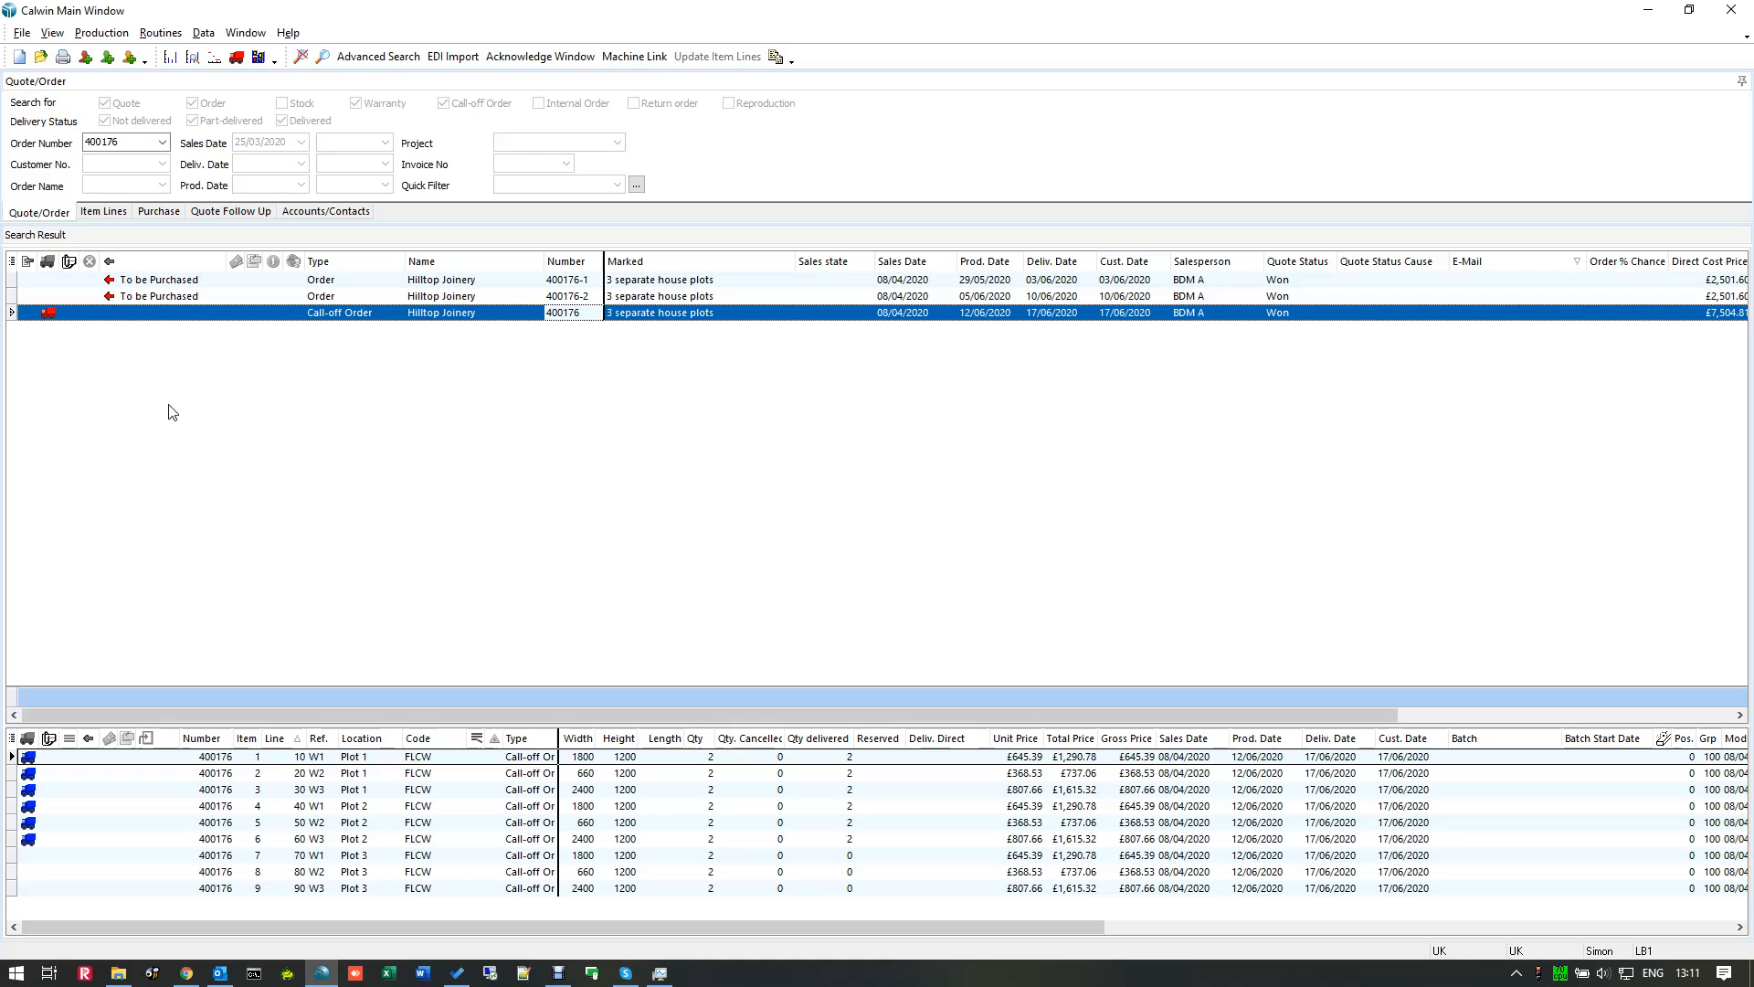
{"action": "left_click", "coordinate": [159, 33]}
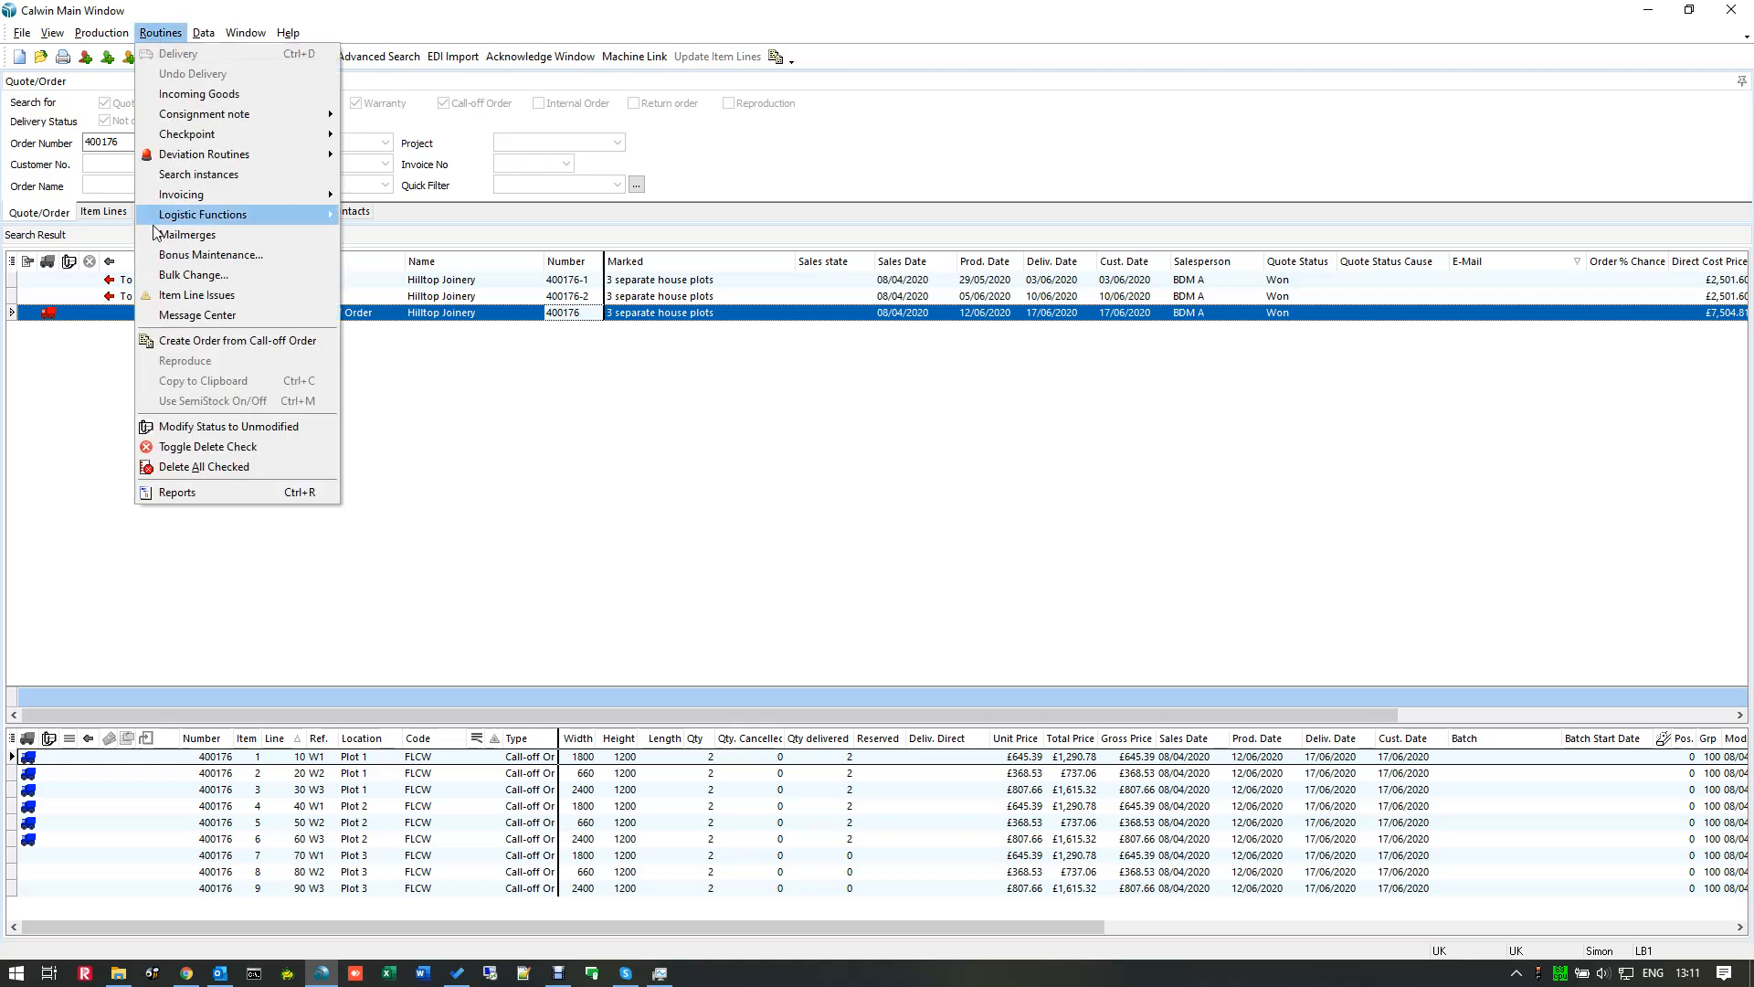
{"action": "left_click", "coordinate": [197, 340]}
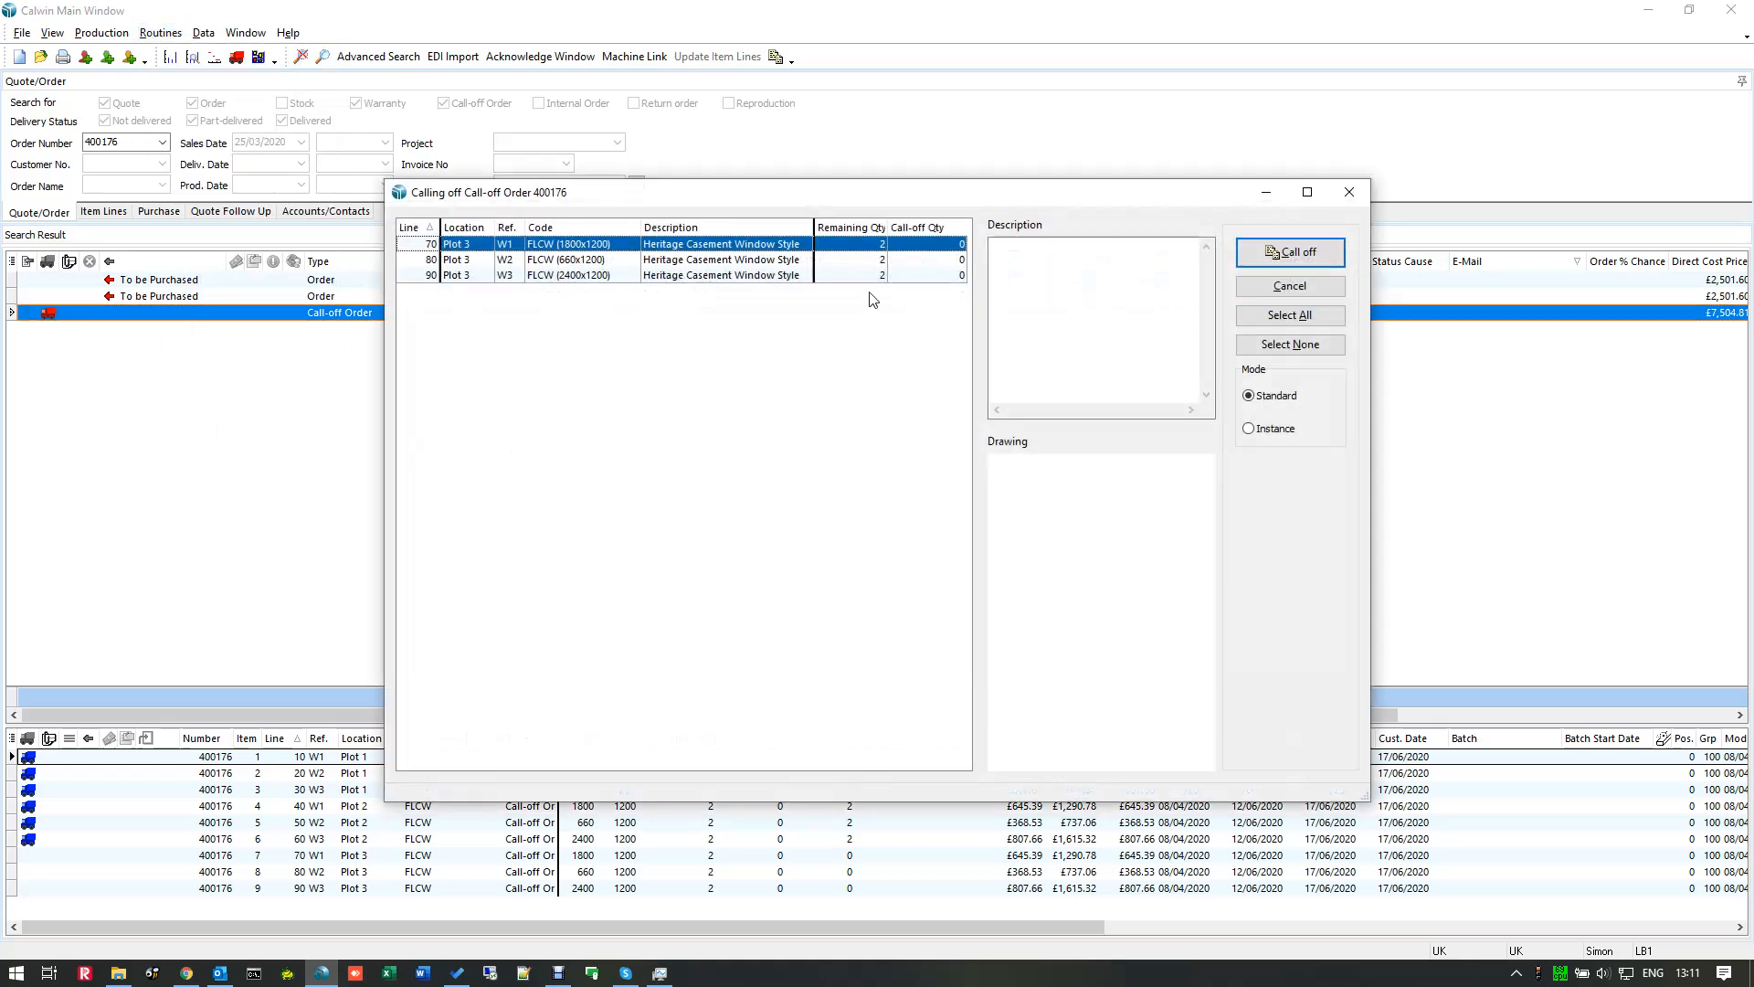
{"action": "left_click", "coordinate": [1288, 320]}
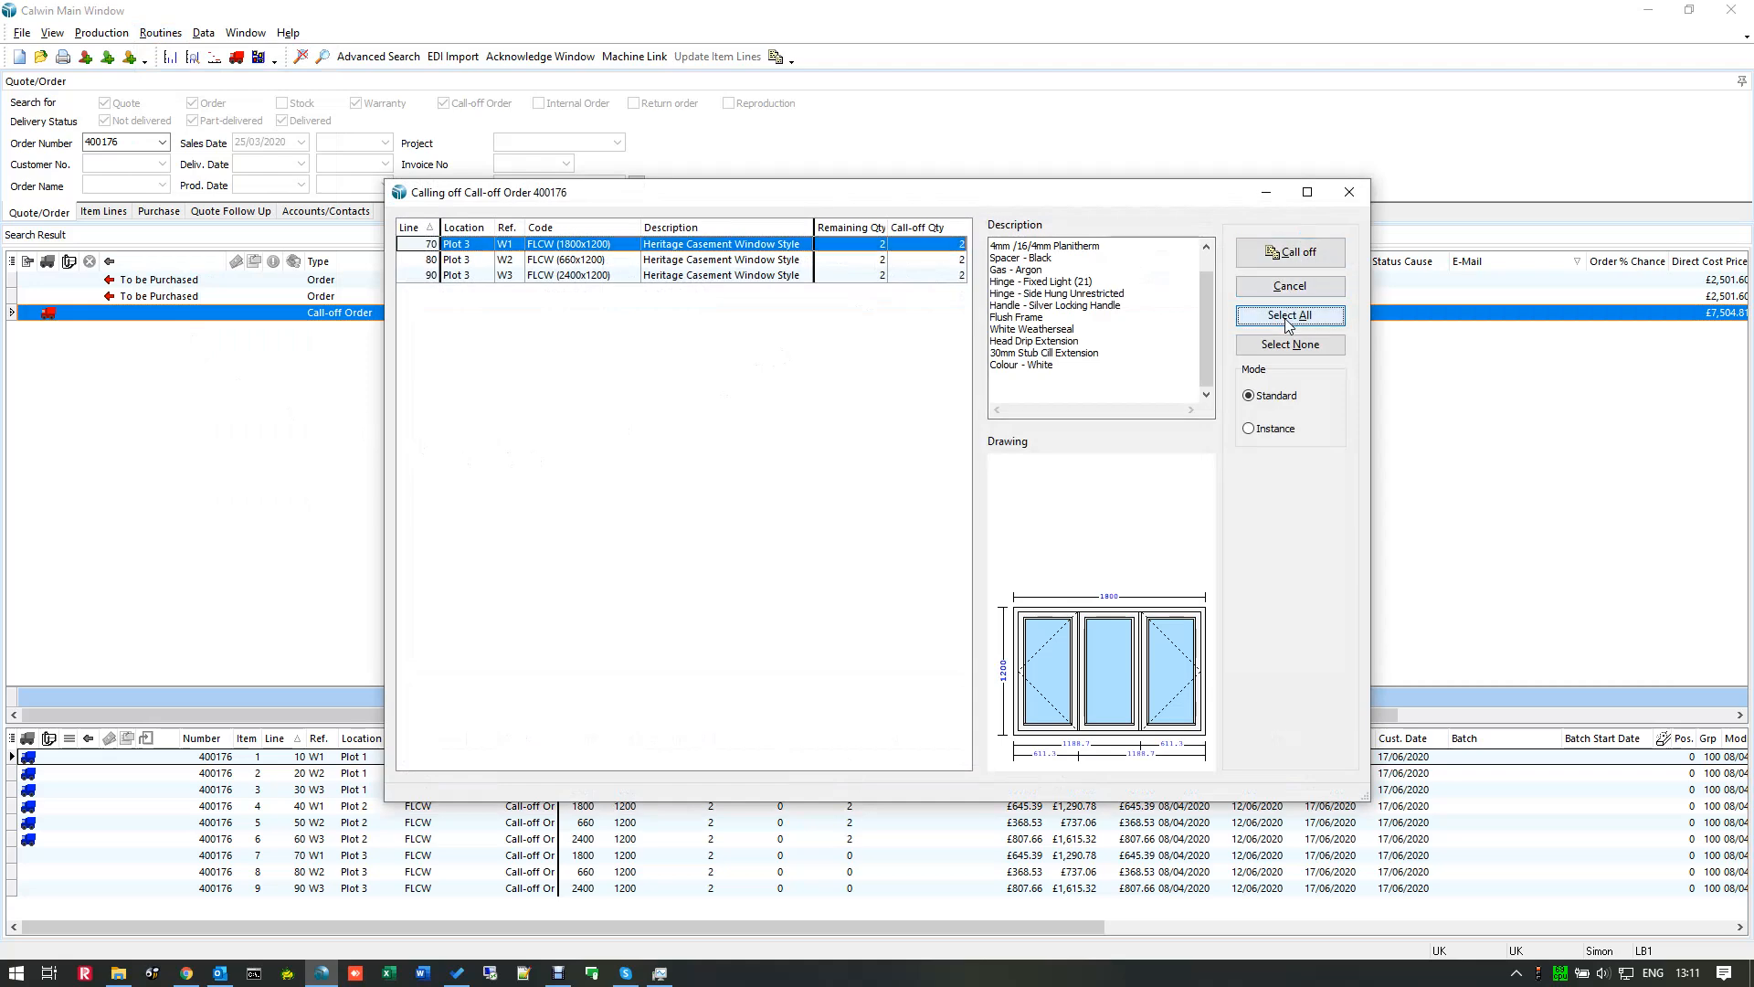
- Call off the Plot 3 windows with a production date of 12/06/2020 and save the new order
{"action": "left_click", "coordinate": [1290, 253]}
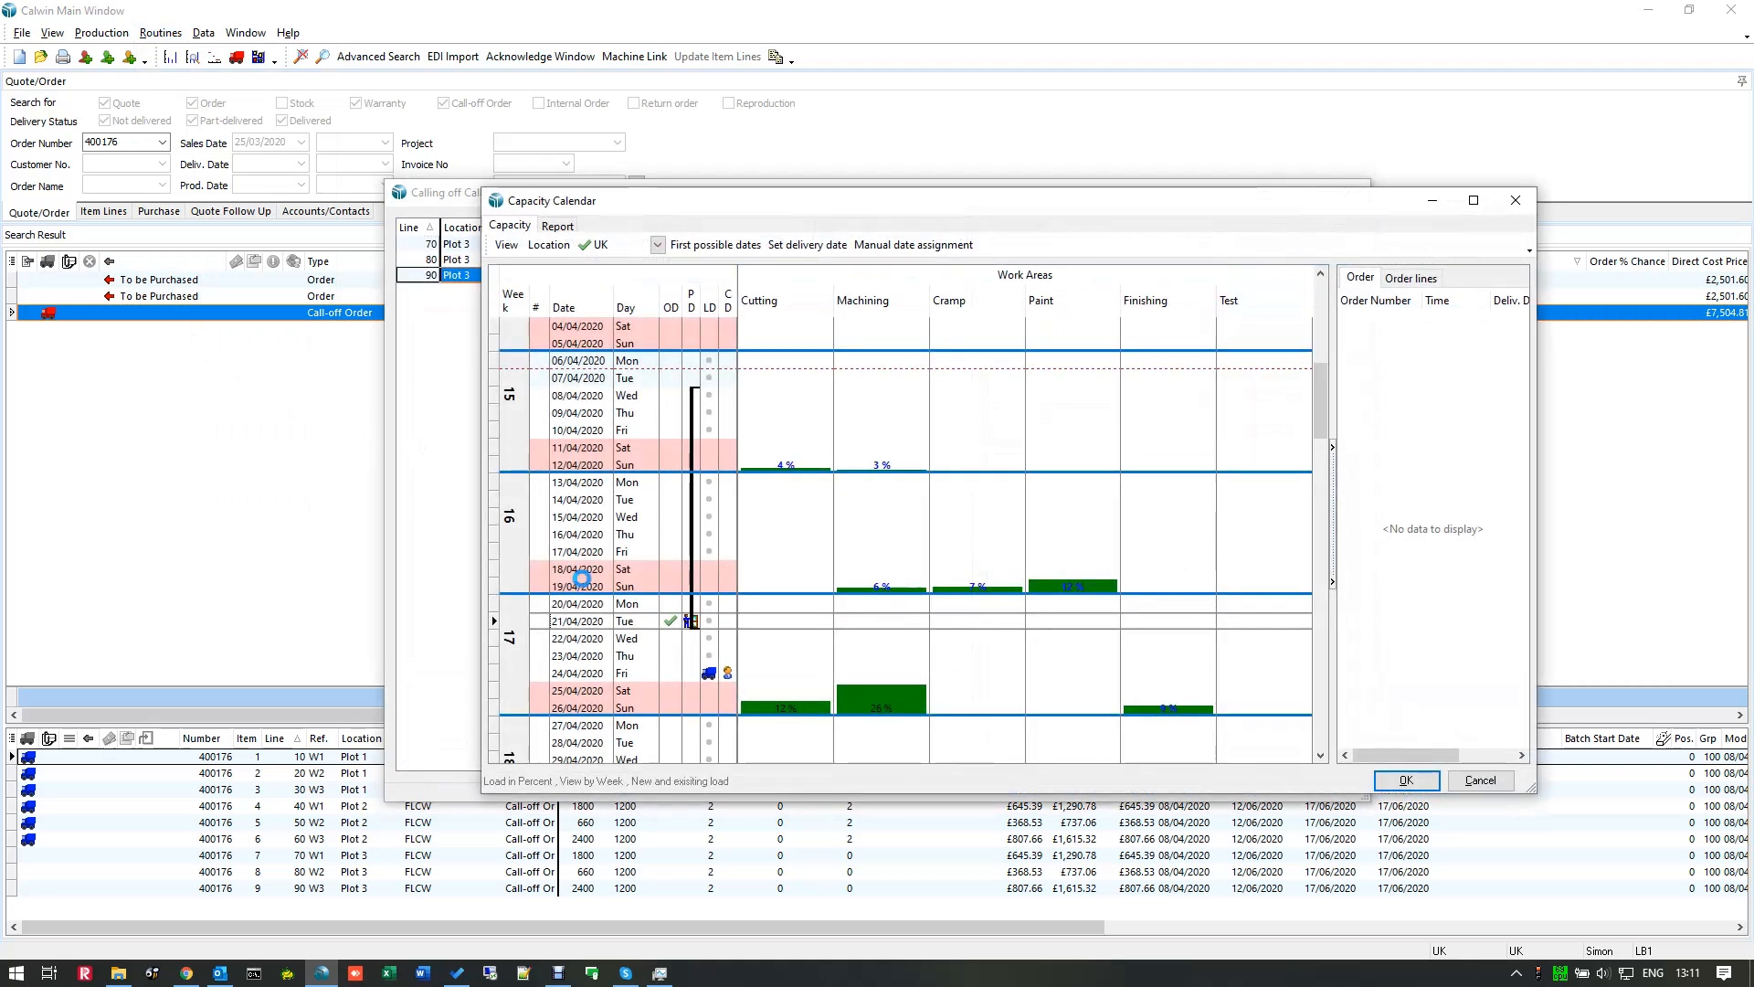
{"action": "scroll", "coordinate": [689, 544], "scroll_direction": "down", "scroll_amount": 6}
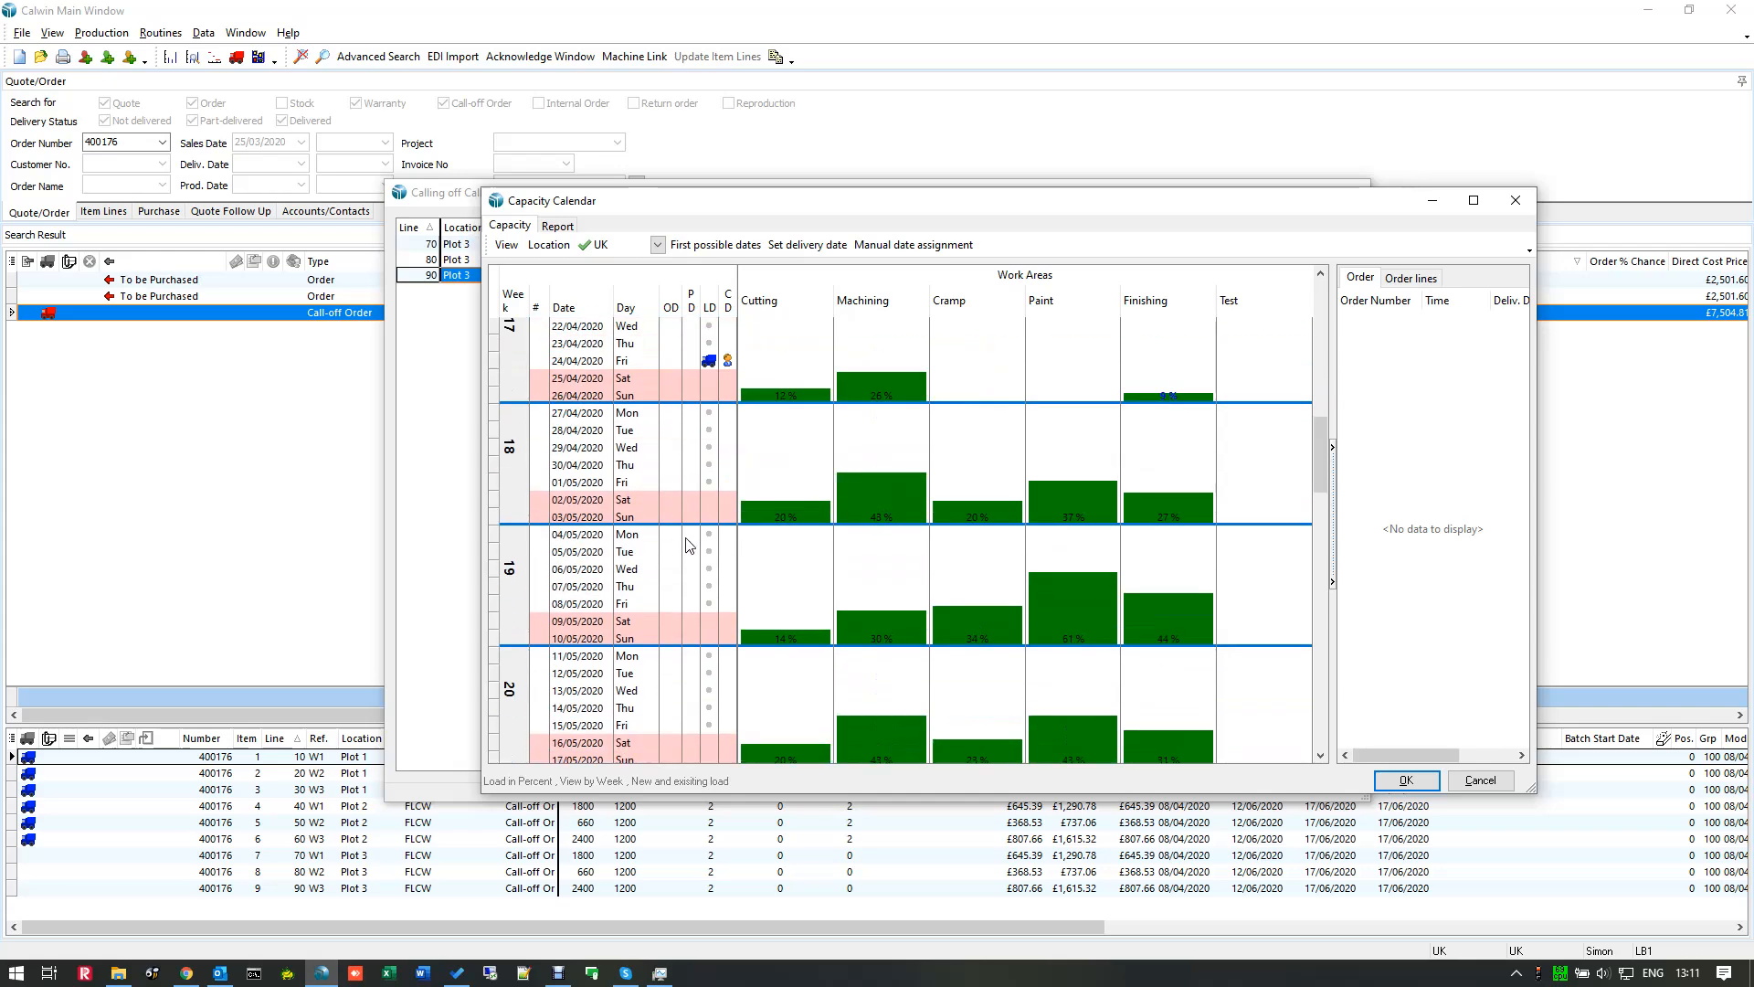
{"action": "scroll", "coordinate": [689, 544], "scroll_direction": "down", "scroll_amount": 12}
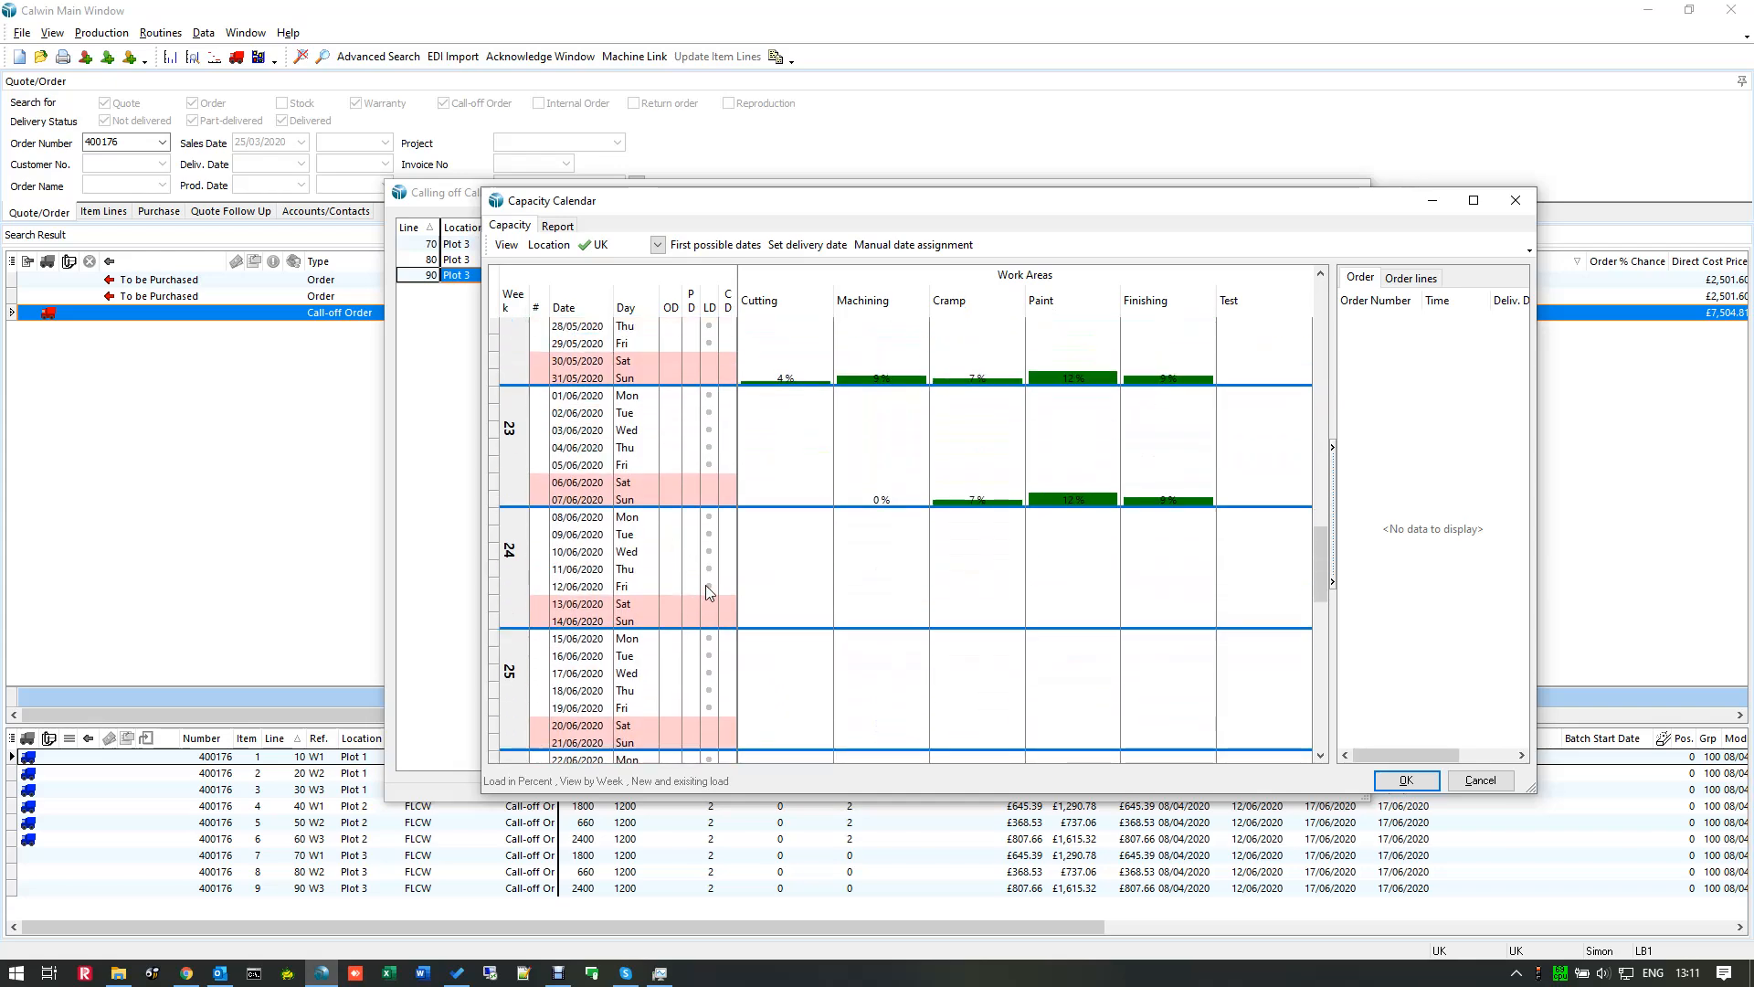
{"action": "left_click", "coordinate": [1405, 781]}
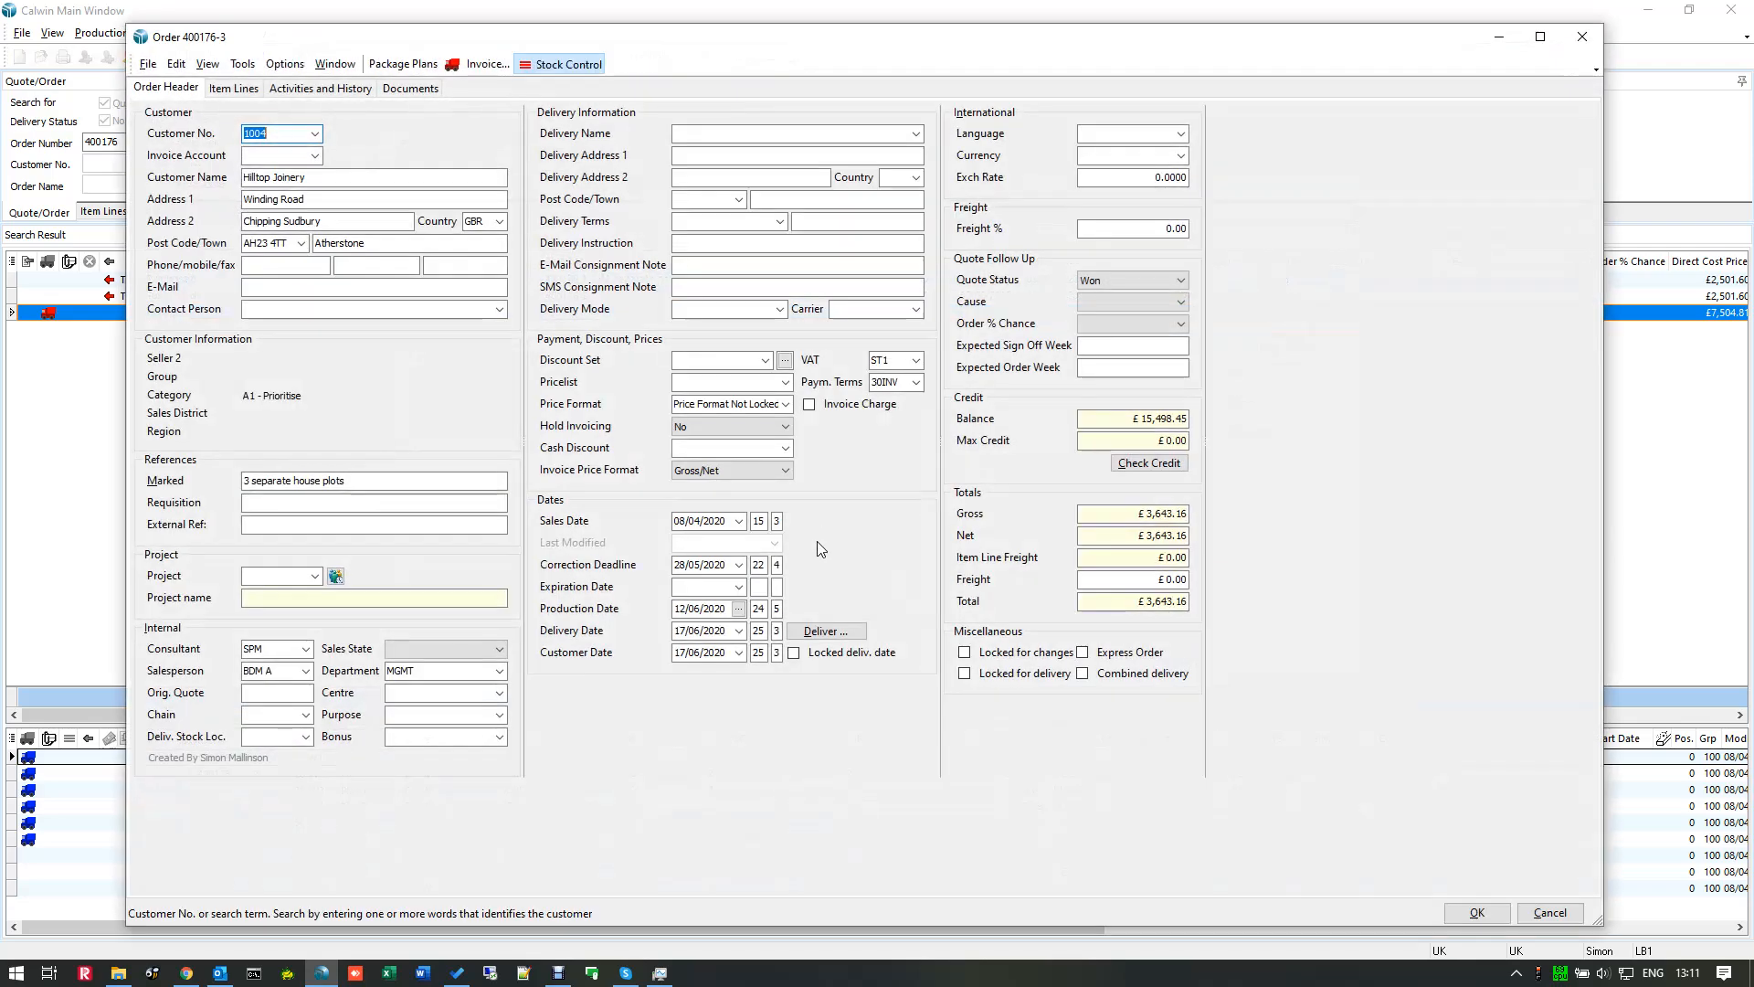
{"action": "left_click", "coordinate": [1493, 914]}
- Search by the base order number without its suffix and review the item lines of the call-off order and all three plot orders
{"action": "left_click", "coordinate": [157, 142]}
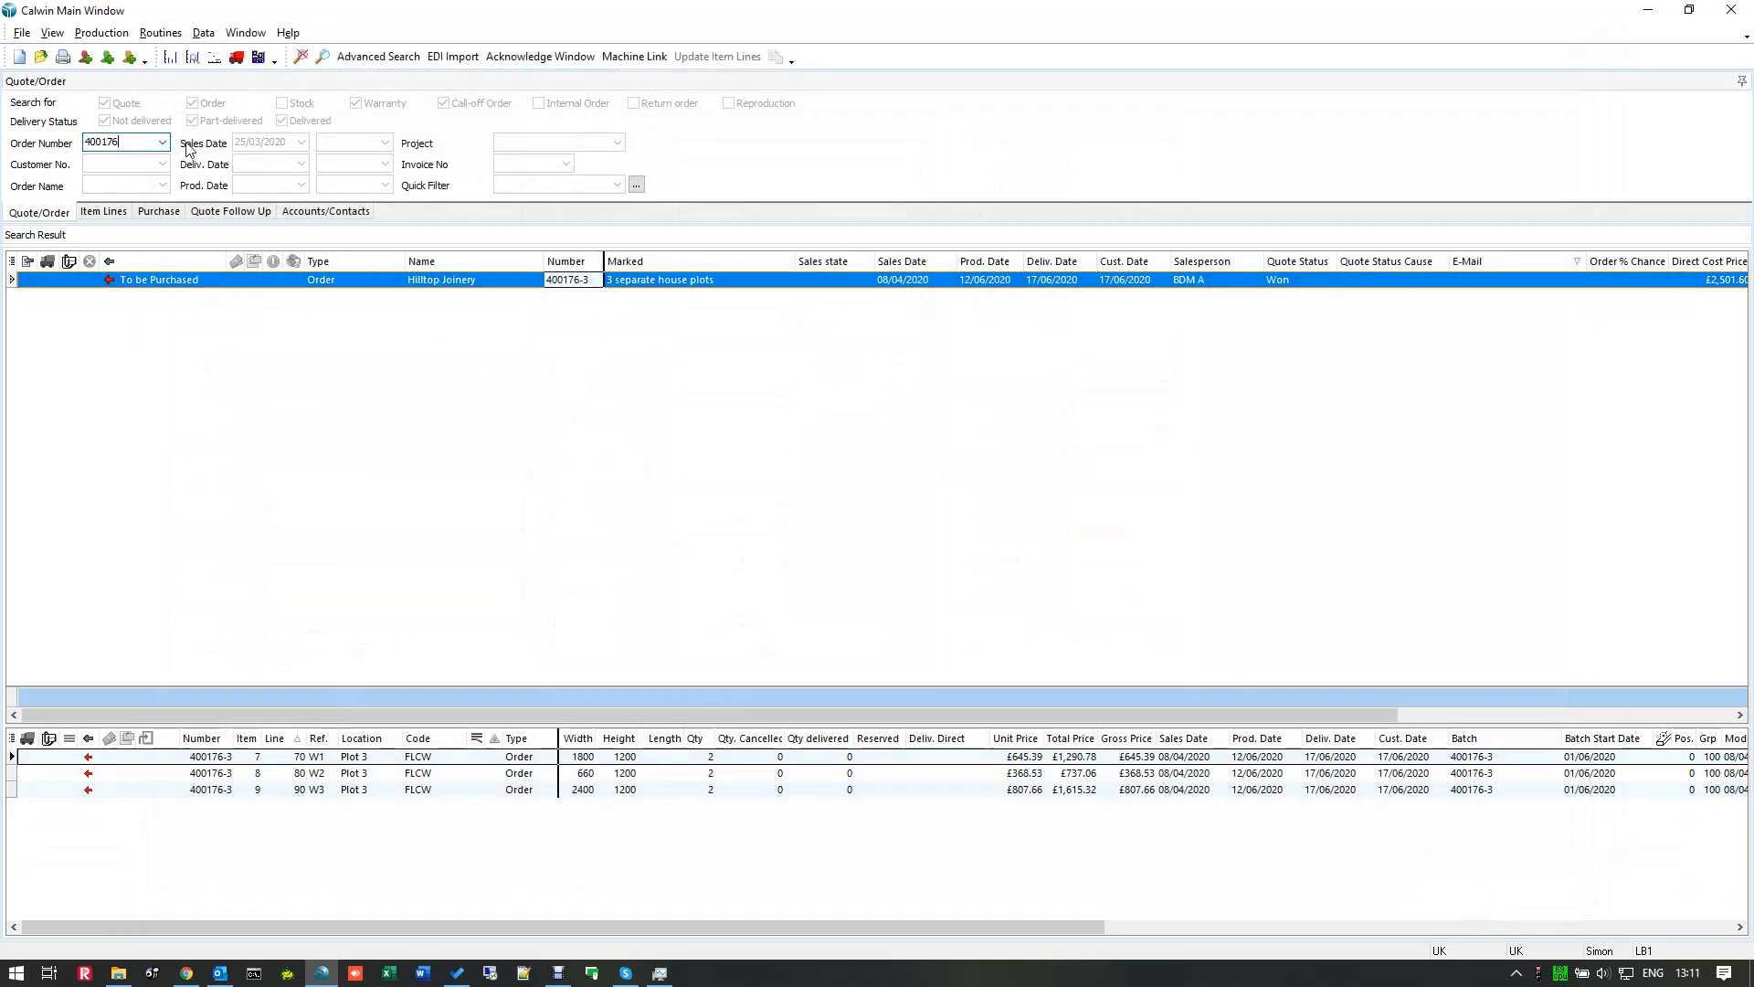
{"action": "key", "text": "Return"}
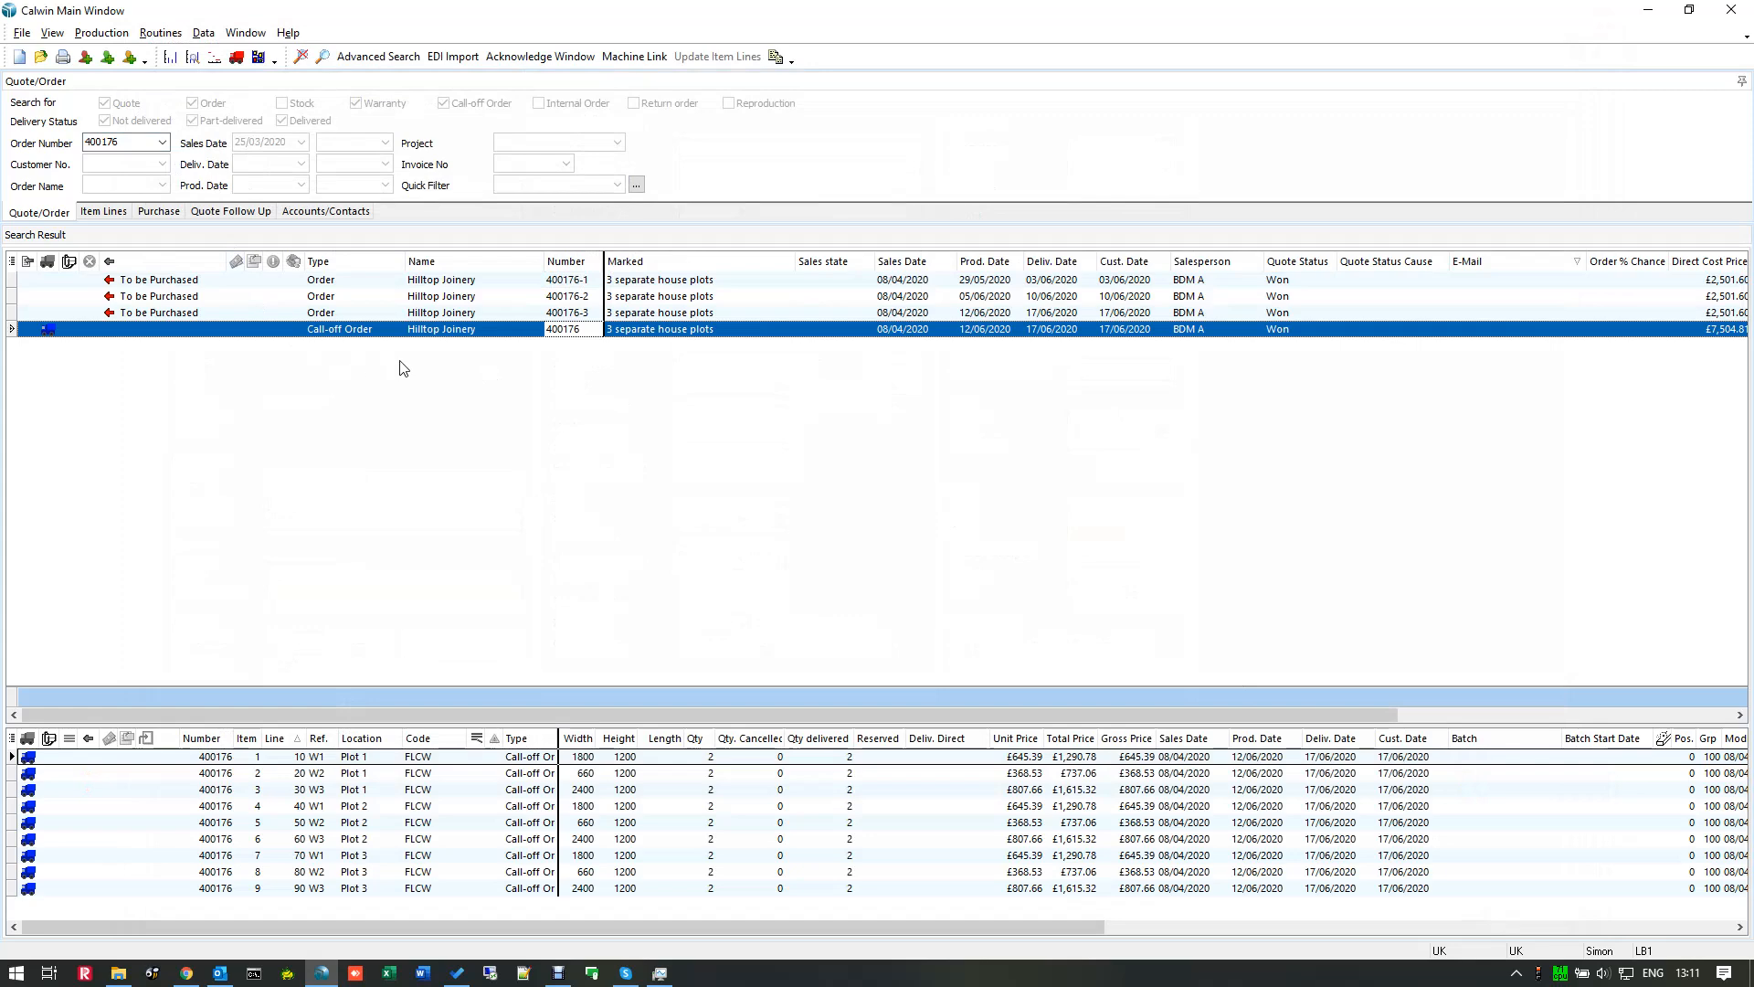
{"action": "left_click", "coordinate": [391, 314]}
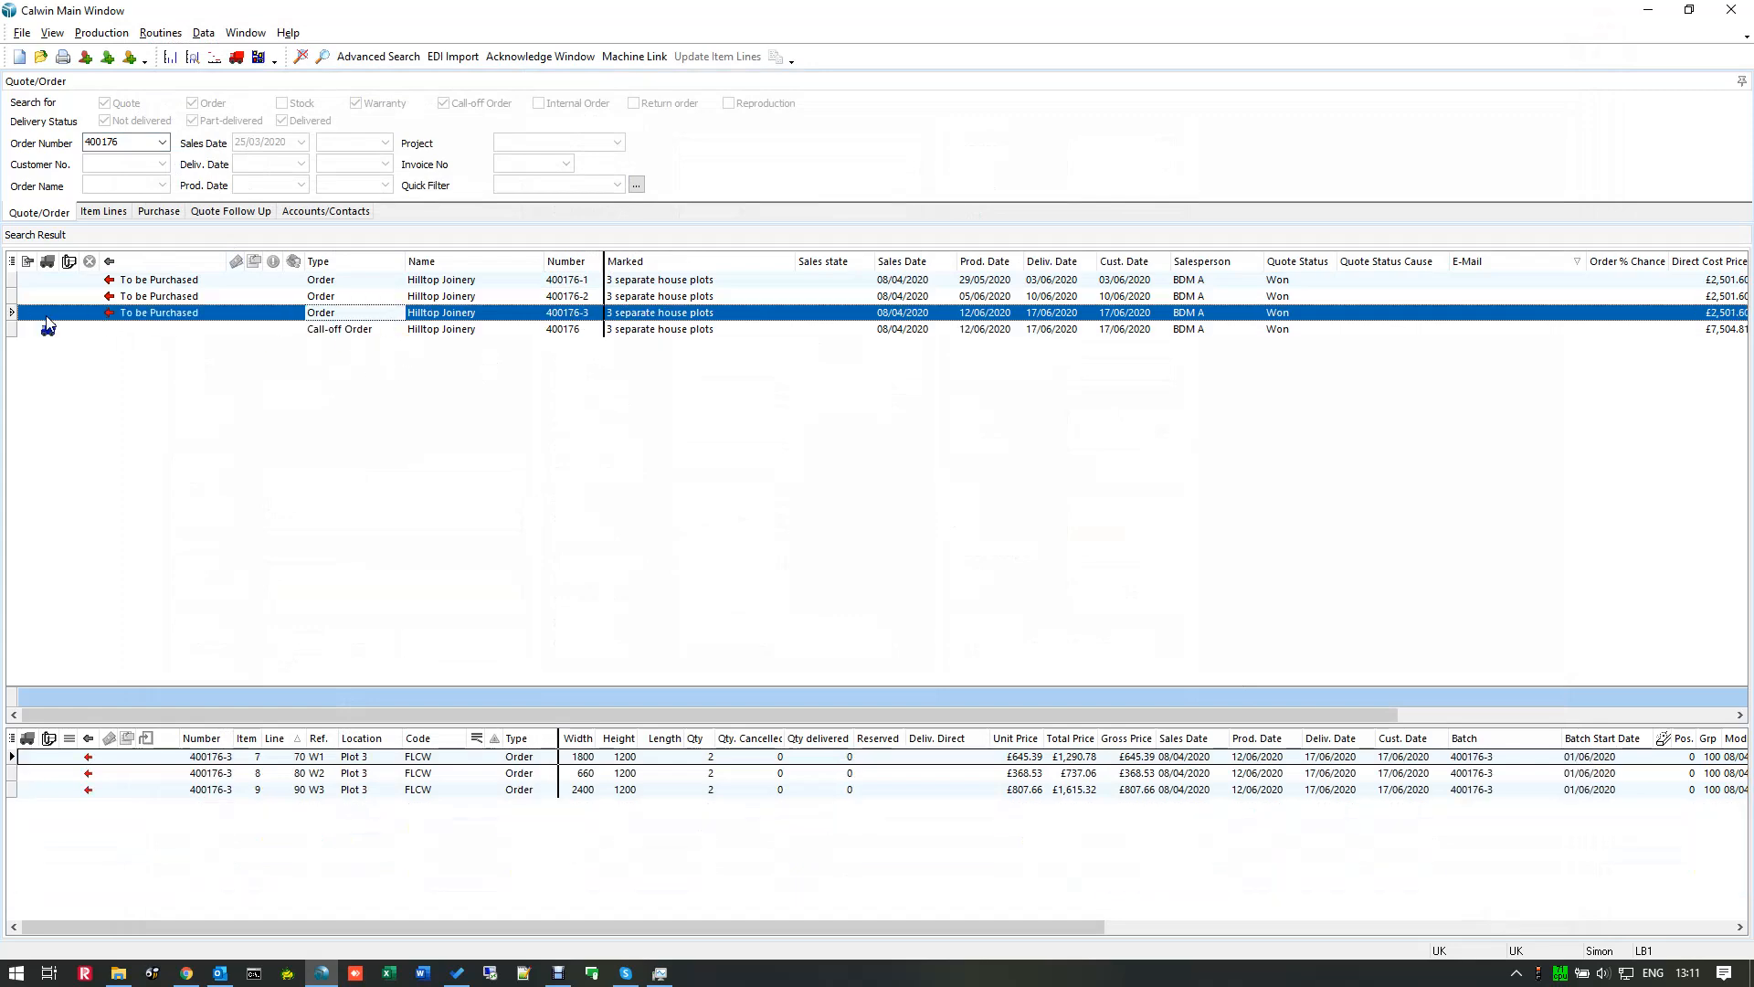
{"action": "left_click", "coordinate": [51, 331]}
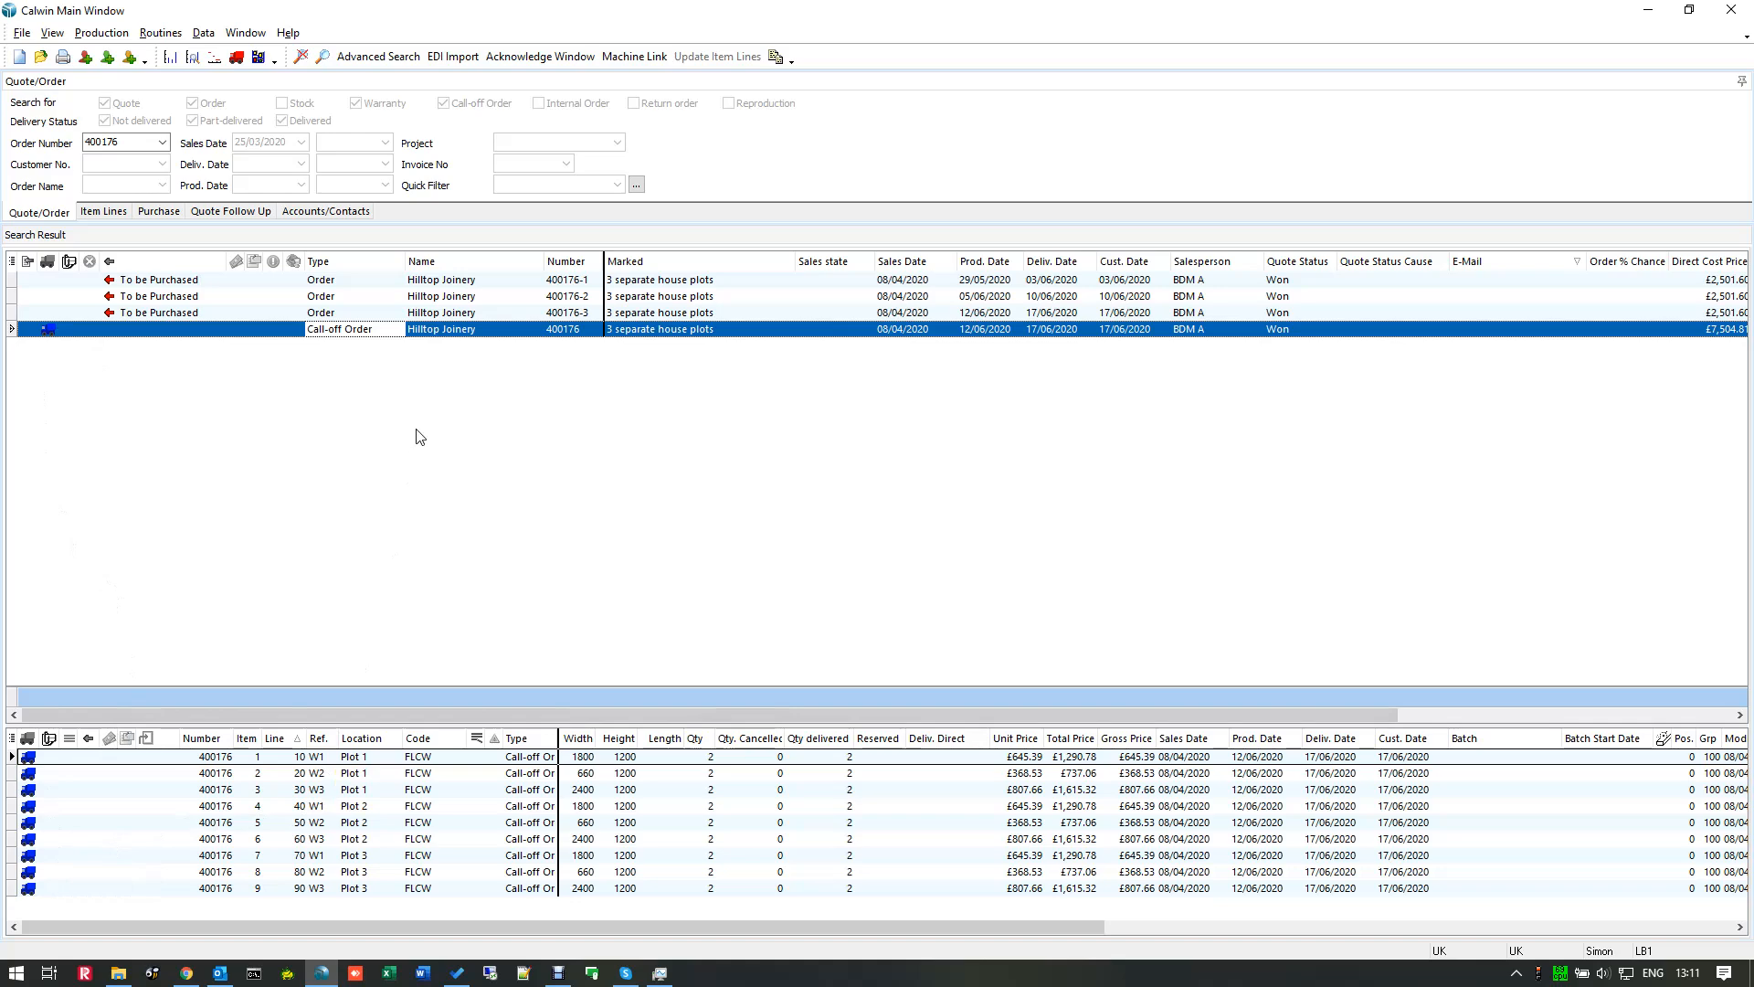
{"action": "left_click", "coordinate": [562, 282]}
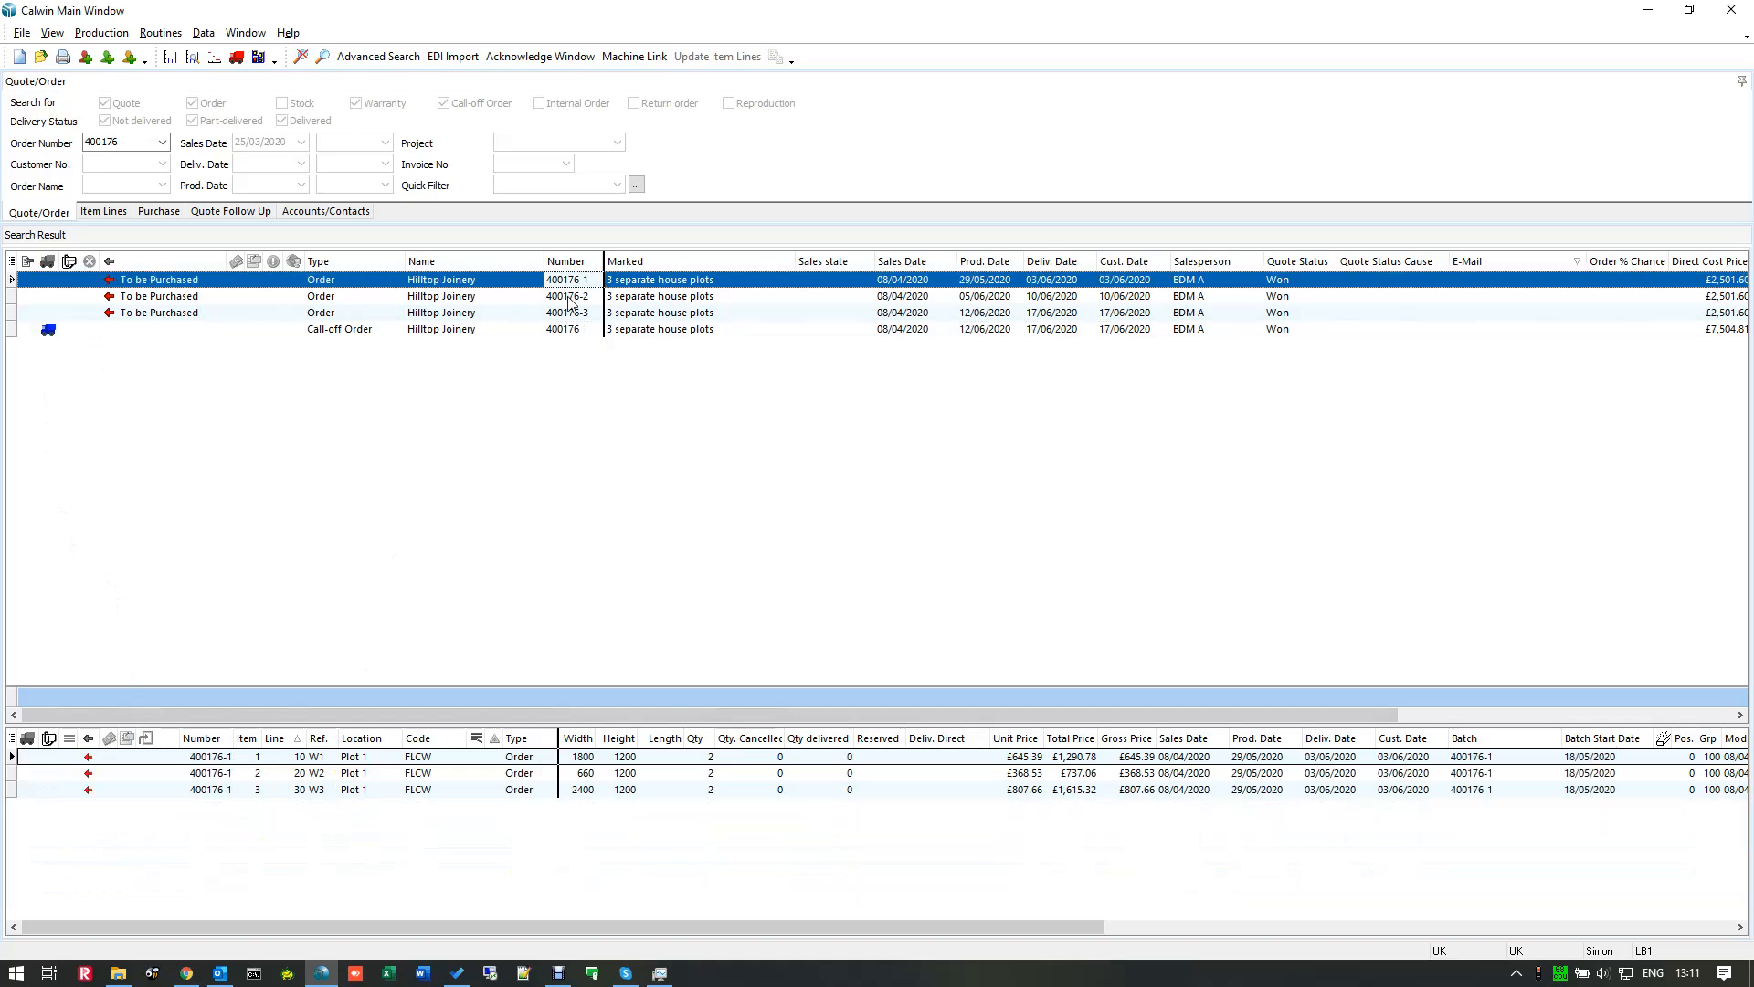
{"action": "left_click", "coordinate": [569, 298]}
{"action": "left_click", "coordinate": [573, 314]}
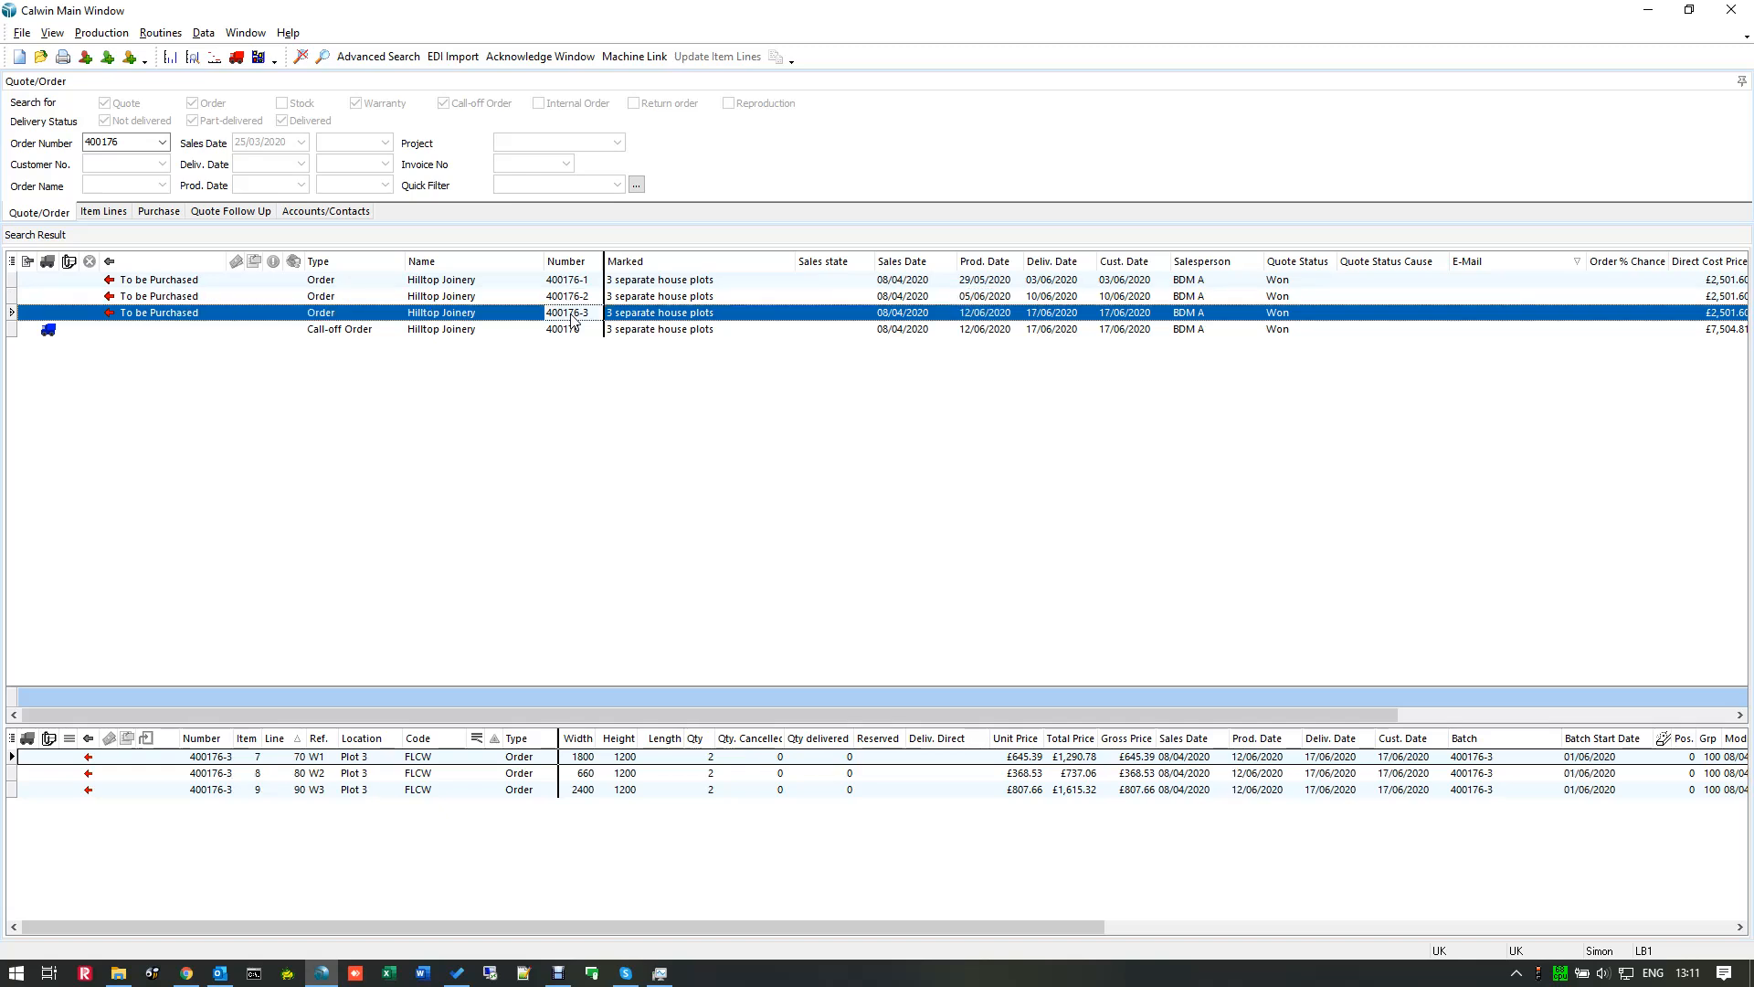